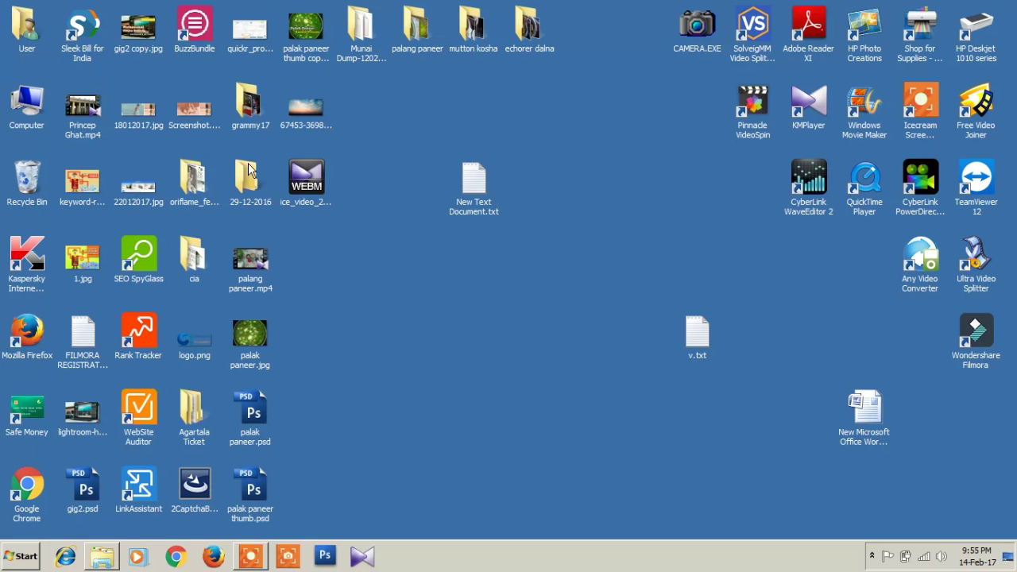
Open the grammy17 > f photo folder and view p1.jpg at full size.
double_click(248, 116)
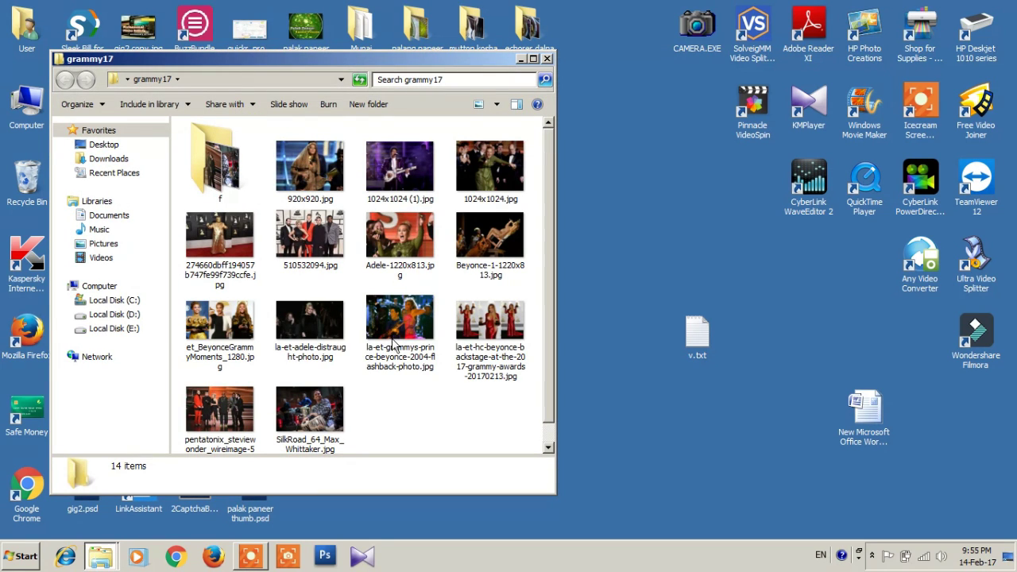
double_click(270, 61)
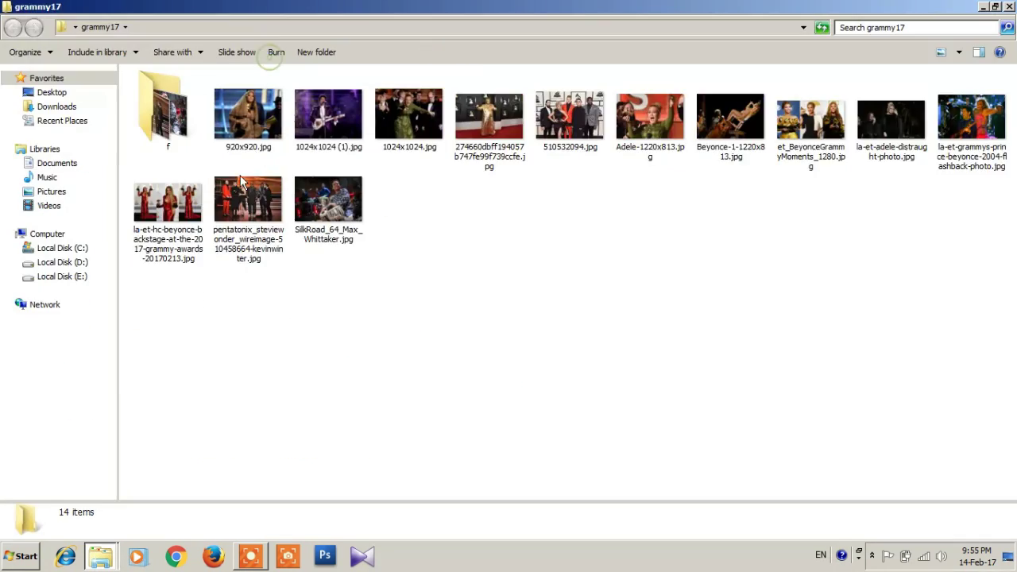
double_click(174, 119)
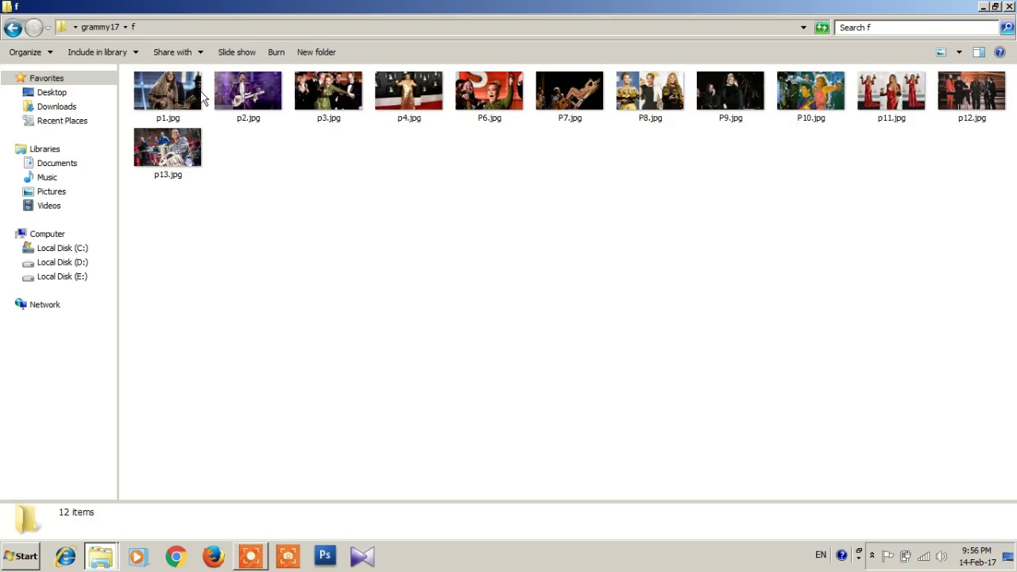
left_click(173, 95)
double_click(174, 96)
scroll(161, 284, "down", 10)
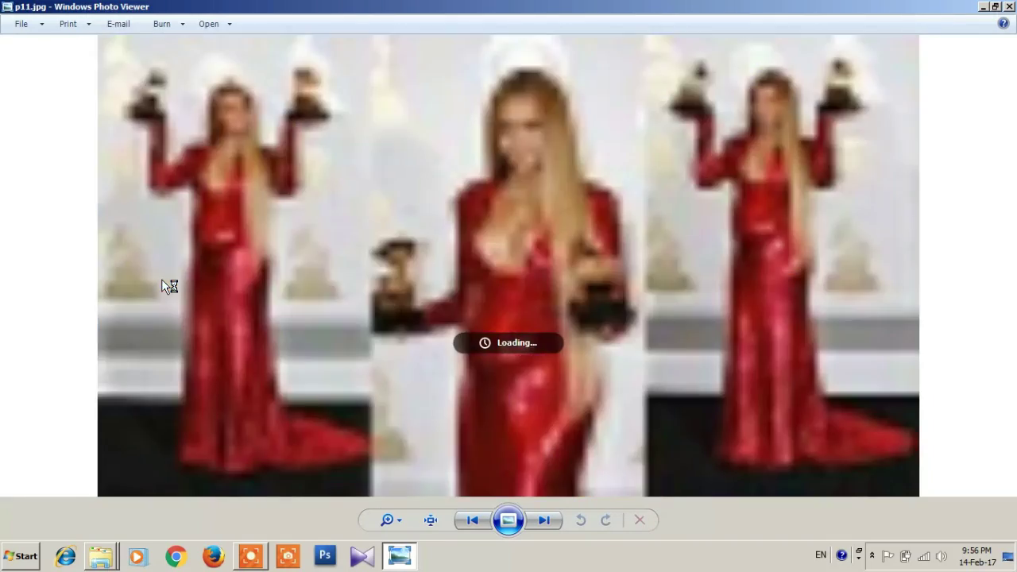
scroll(162, 286, "down", 2)
key("alt+F4")
left_click(297, 389)
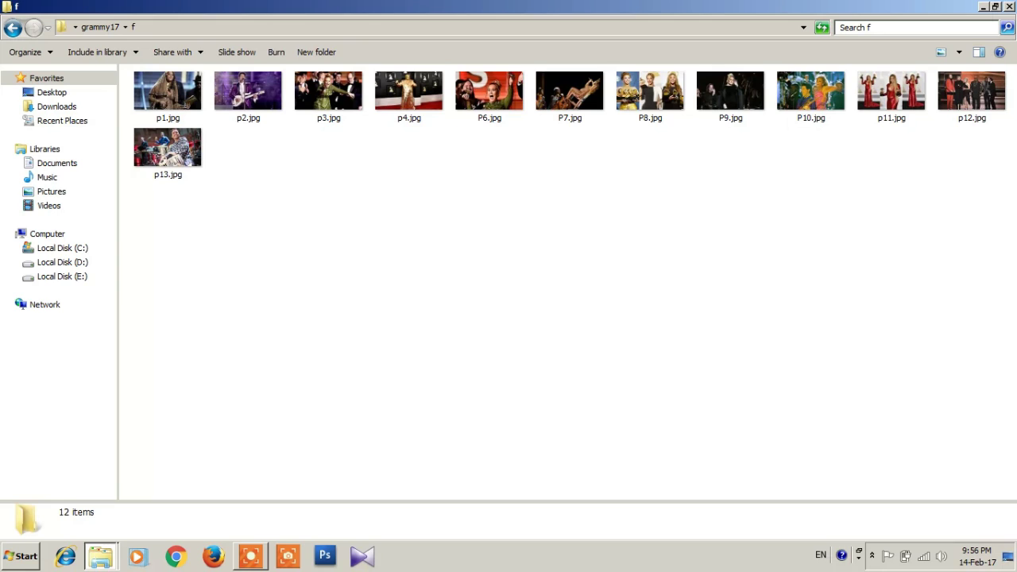
Minimize the folder window and launch Wondershare Filmora from its desktop shortcut.
left_click(984, 8)
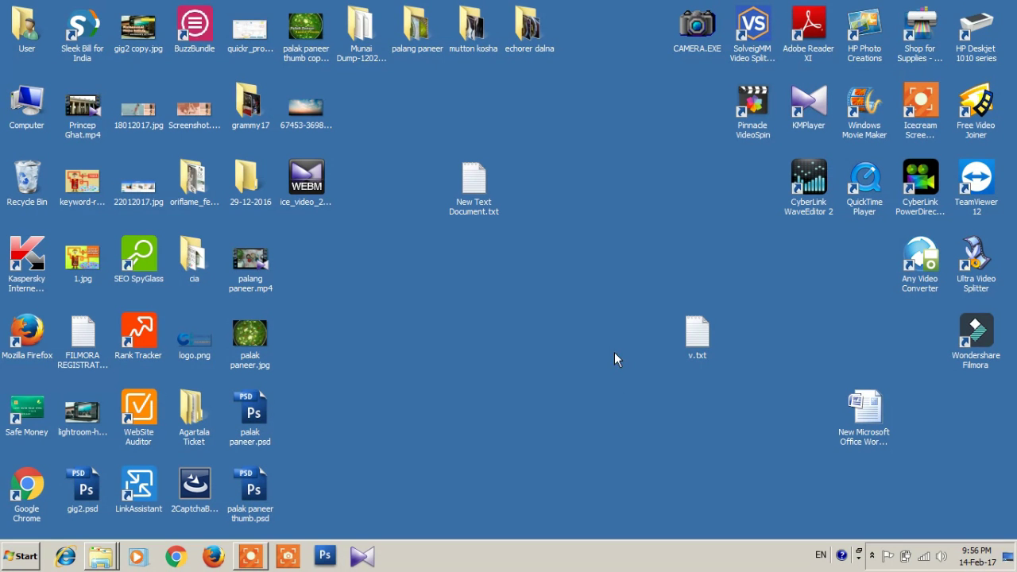
left_click(976, 340)
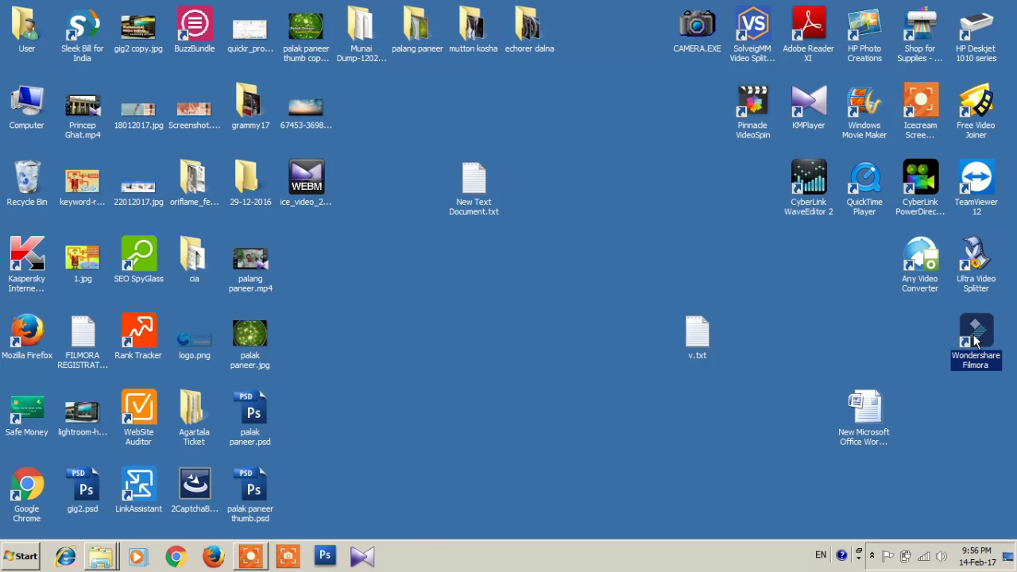
double_click(976, 340)
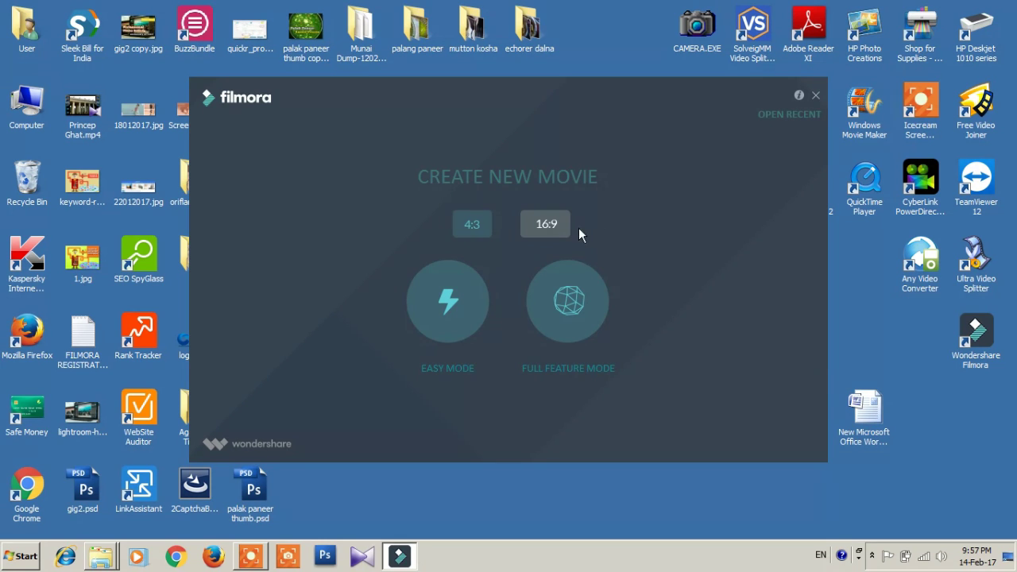
Start a Full Feature Mode project and import all photos from Desktop > grammy17 > f.
left_click(575, 318)
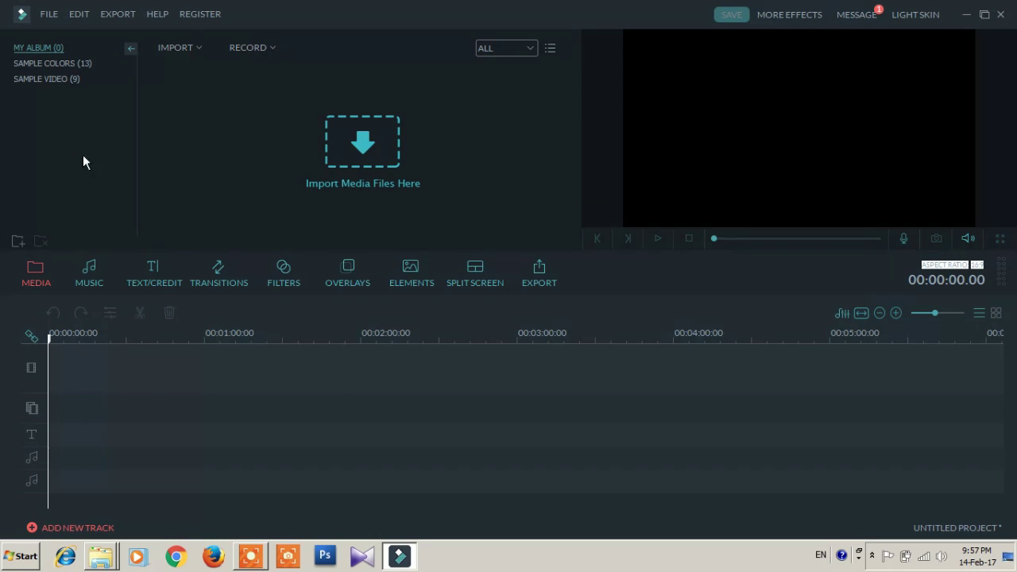
left_click(508, 317)
left_click(362, 143)
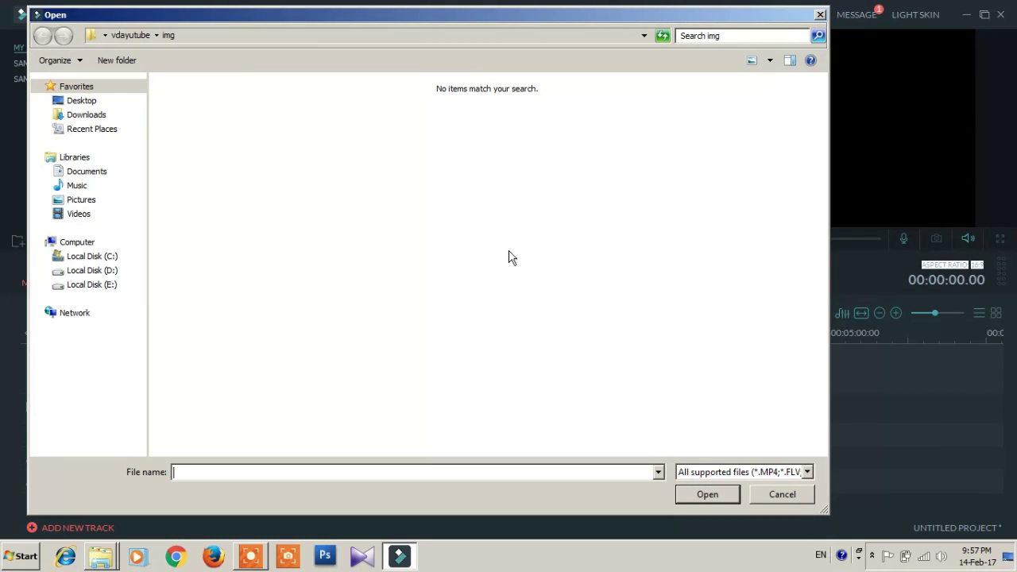
left_click(83, 101)
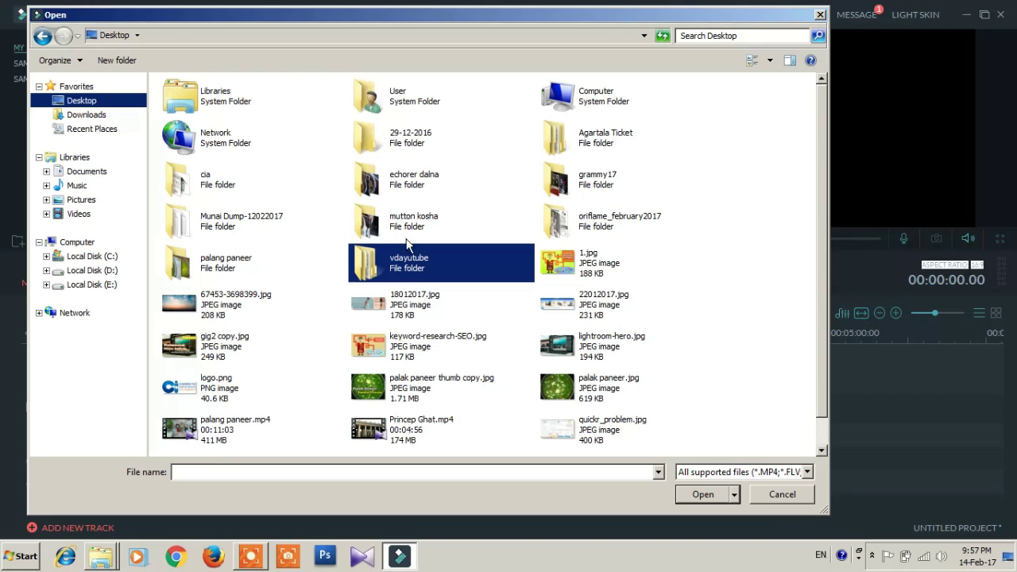
double_click(603, 184)
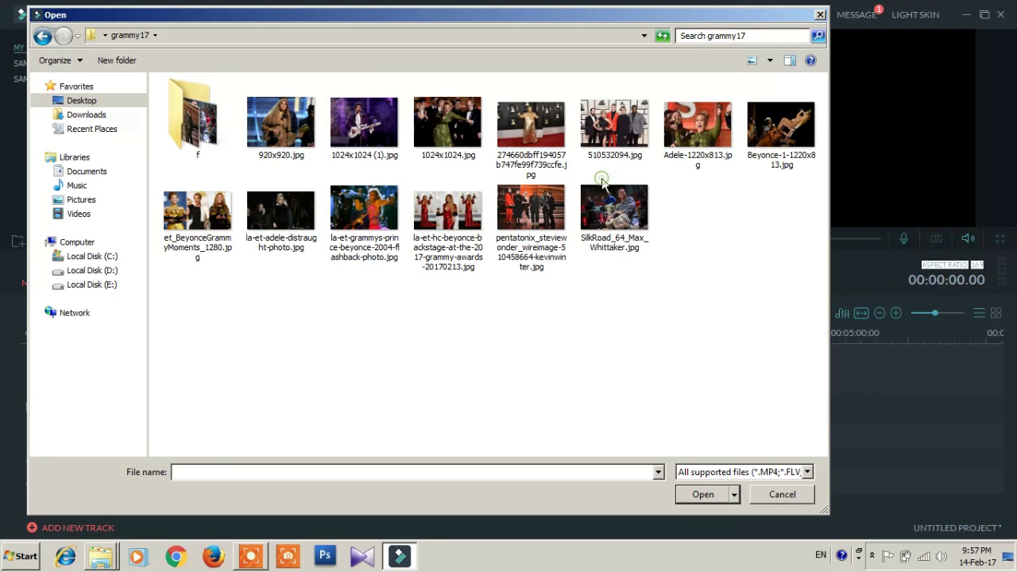
double_click(198, 124)
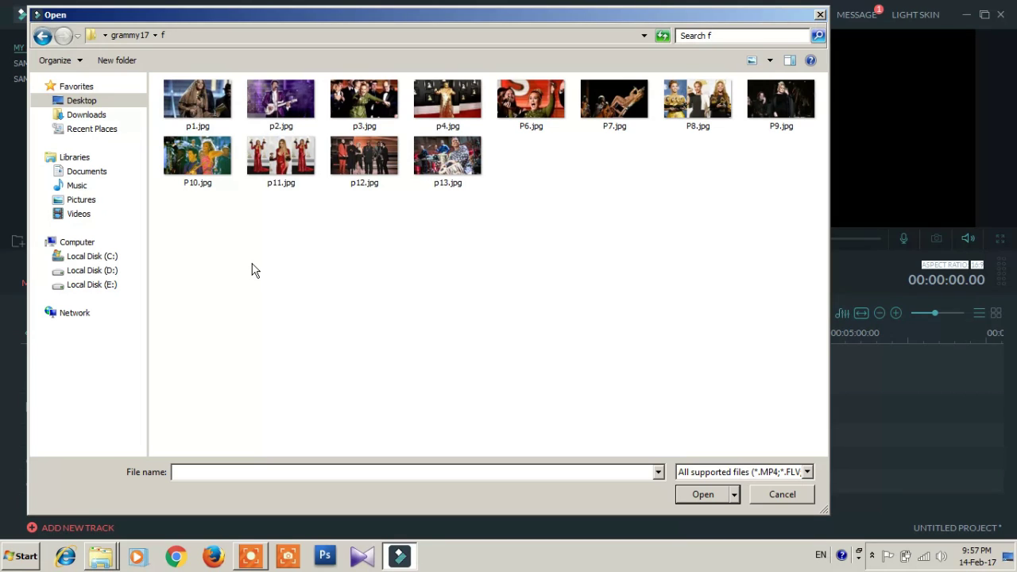
key("ctrl+a")
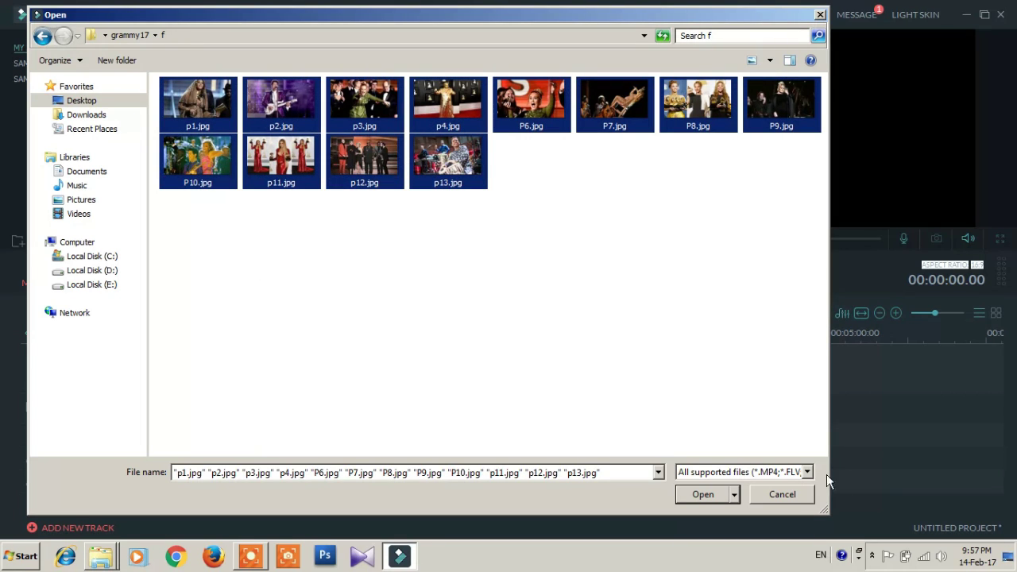
left_click(698, 493)
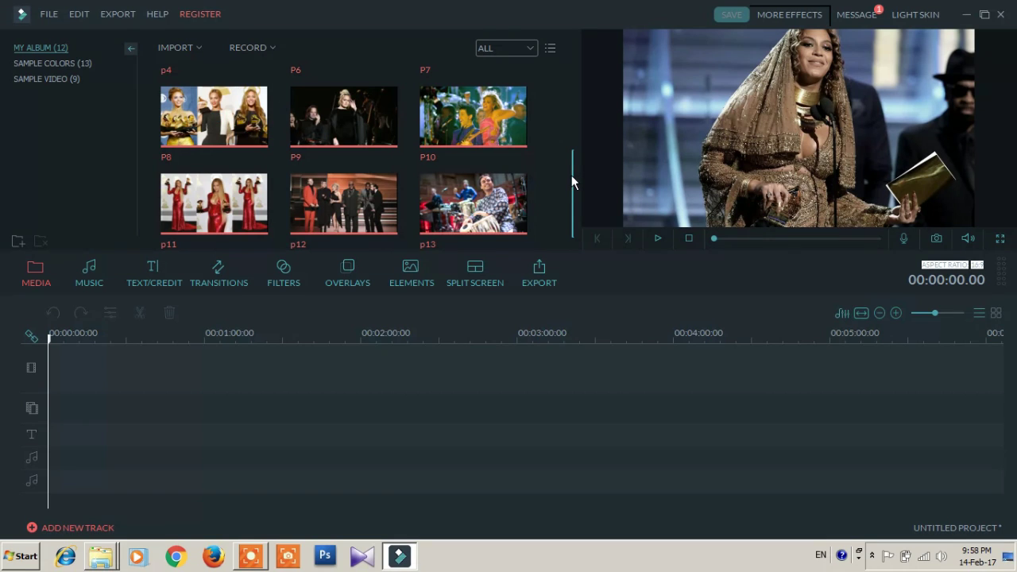
Drag all imported photos onto the video track and play the slideshow preview.
mouse_move(572, 174)
left_mouse_down()
mouse_move(573, 94)
mouse_move(582, 180)
left_mouse_up()
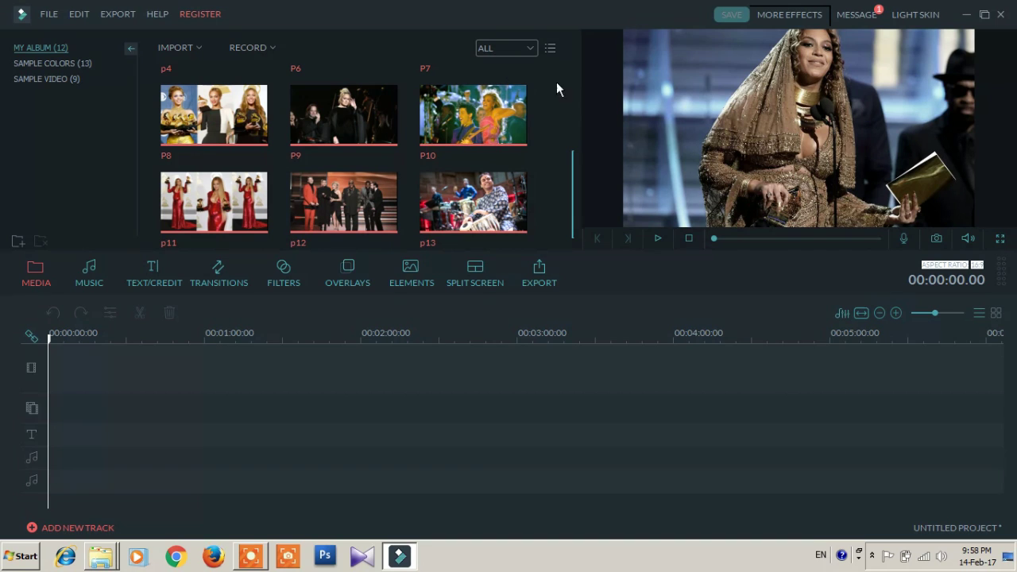
left_click_drag(568, 172, 575, 110)
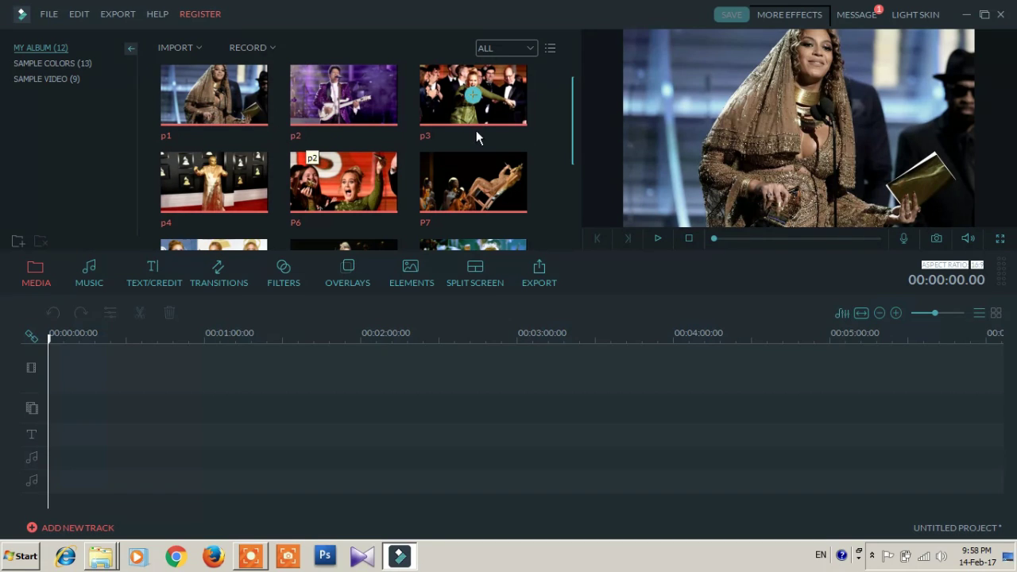
mouse_move(574, 116)
left_mouse_down()
mouse_move(570, 195)
mouse_move(561, 105)
left_mouse_up()
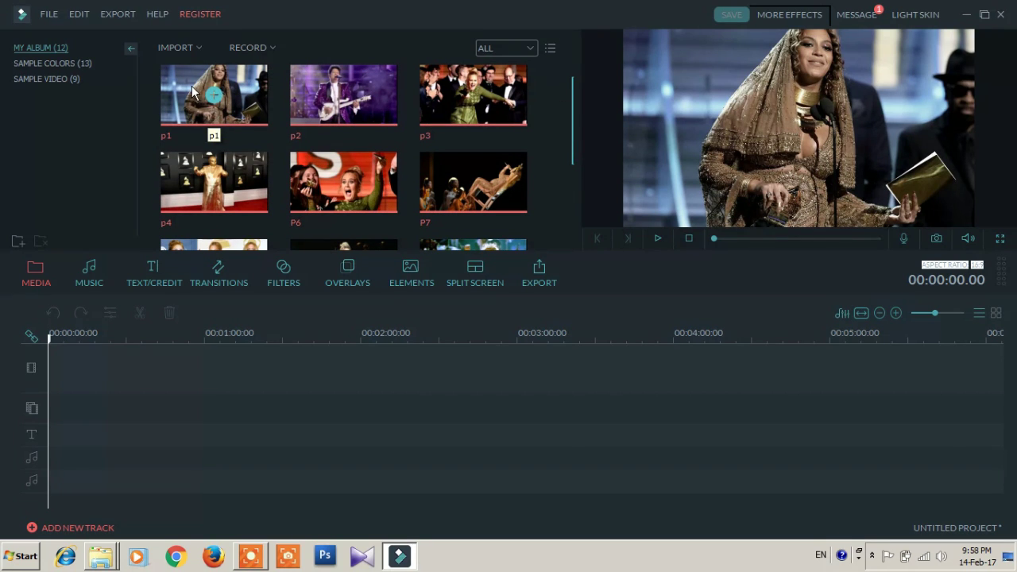
left_click_drag(189, 87, 185, 364)
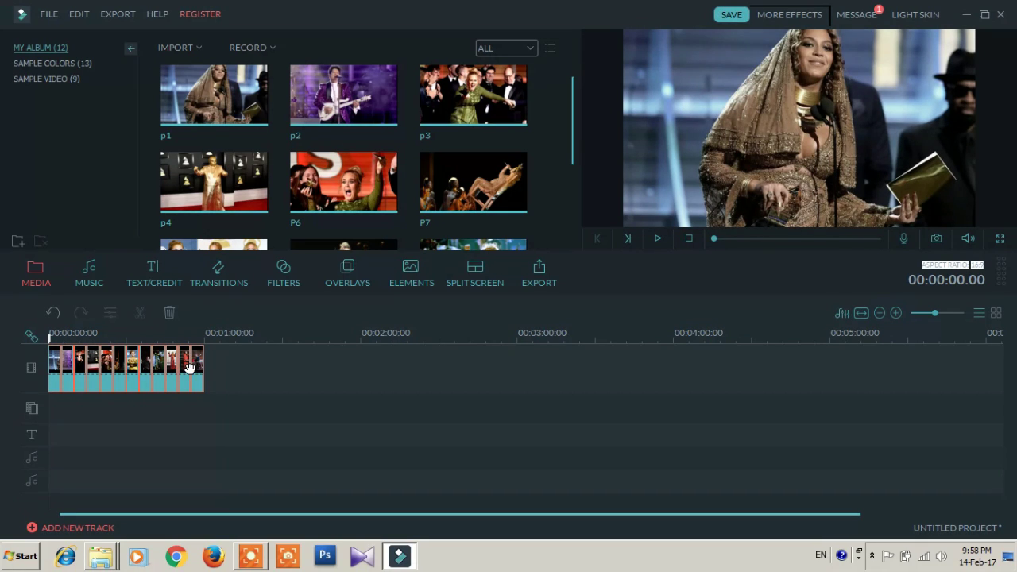
left_click(658, 239)
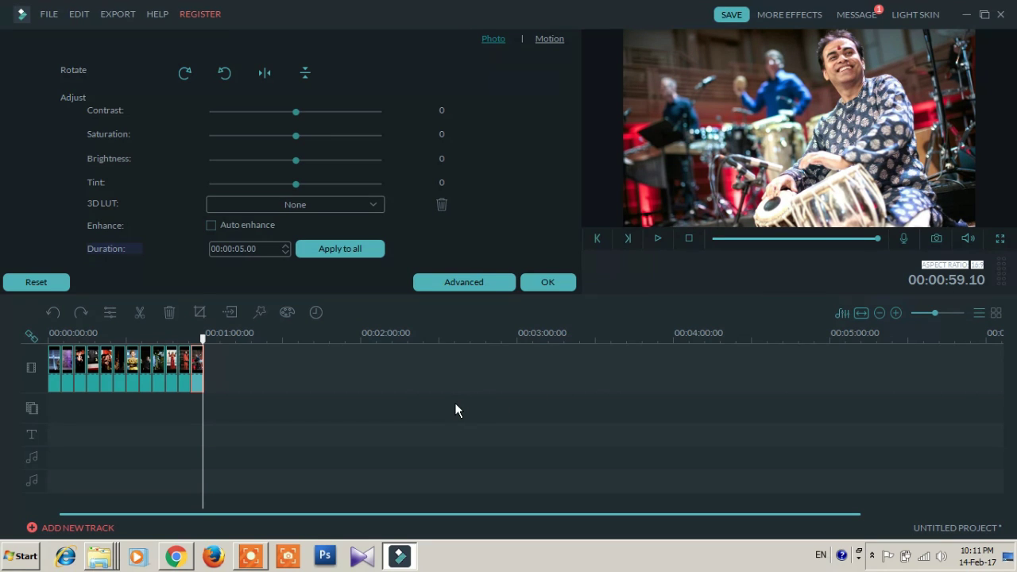
Set the photo duration to 00:00:15.00 and apply it to all photos.
left_click_drag(205, 337, 161, 336)
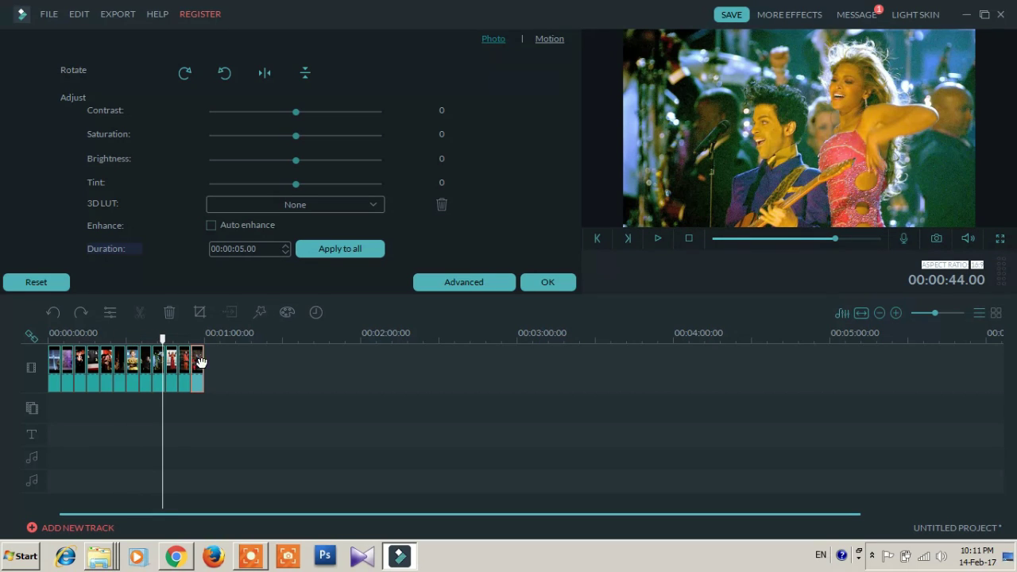
left_click(315, 314)
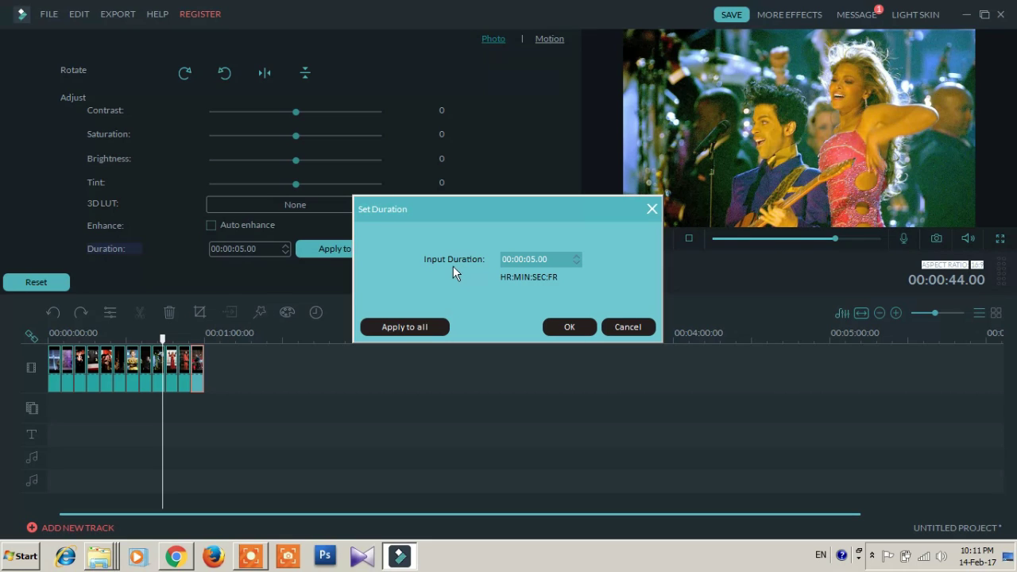
left_click(577, 255)
left_click(576, 255)
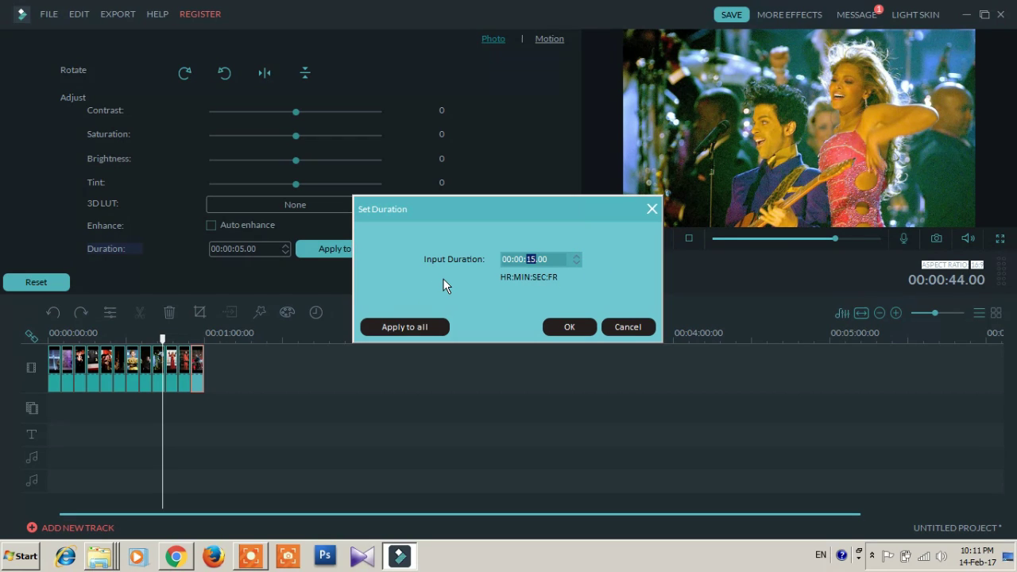
left_click(422, 327)
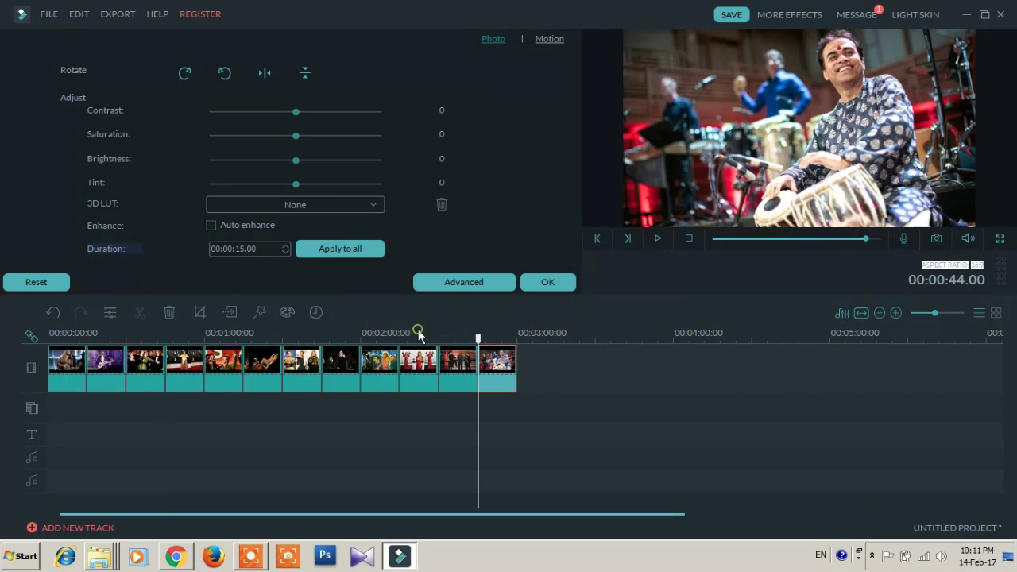
left_click_drag(480, 338, 519, 343)
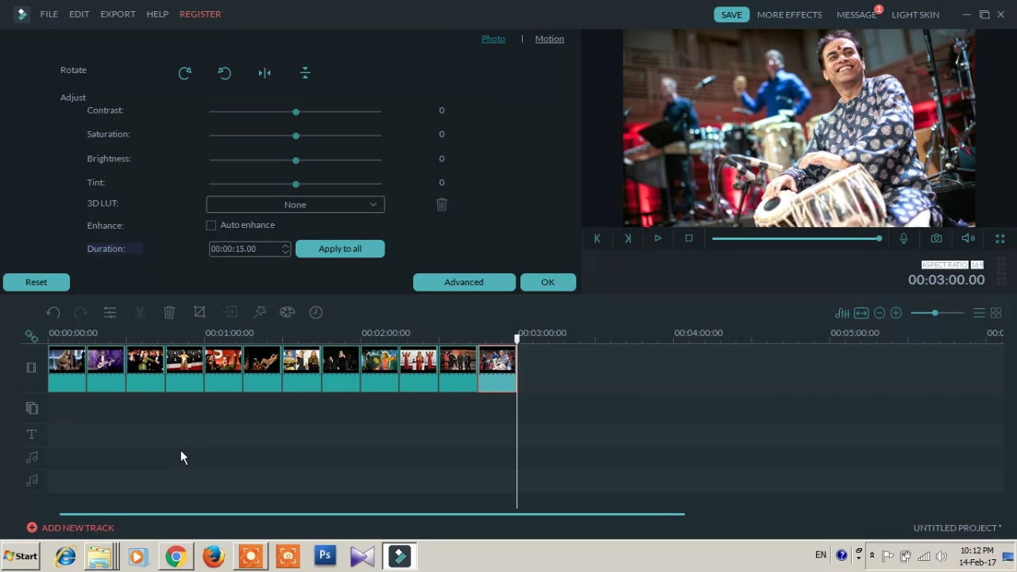
Switch to the royalty-free music search results and scroll through them.
left_click(176, 556)
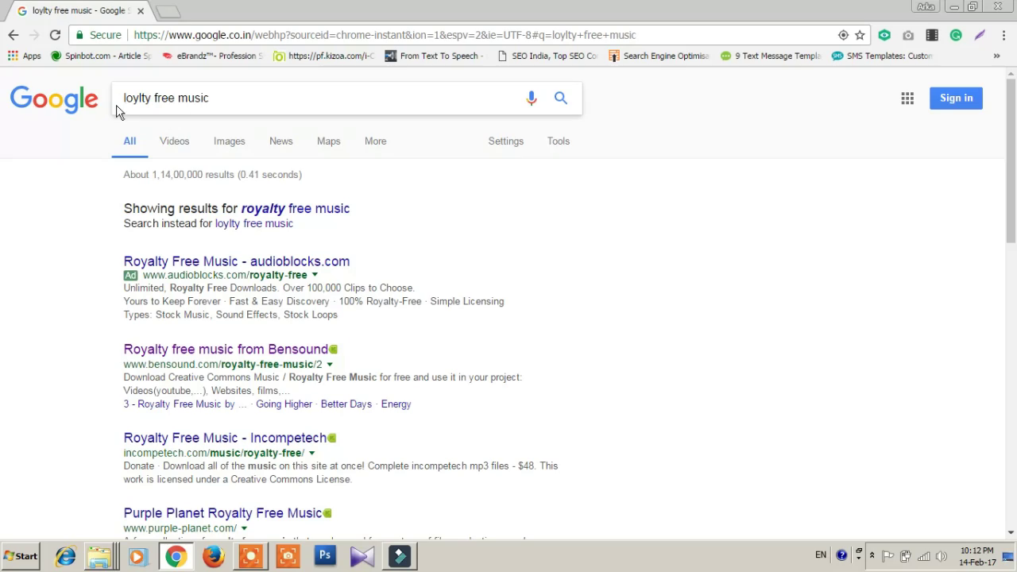
scroll(45, 334, "down", 8)
scroll(43, 348, "up", 10)
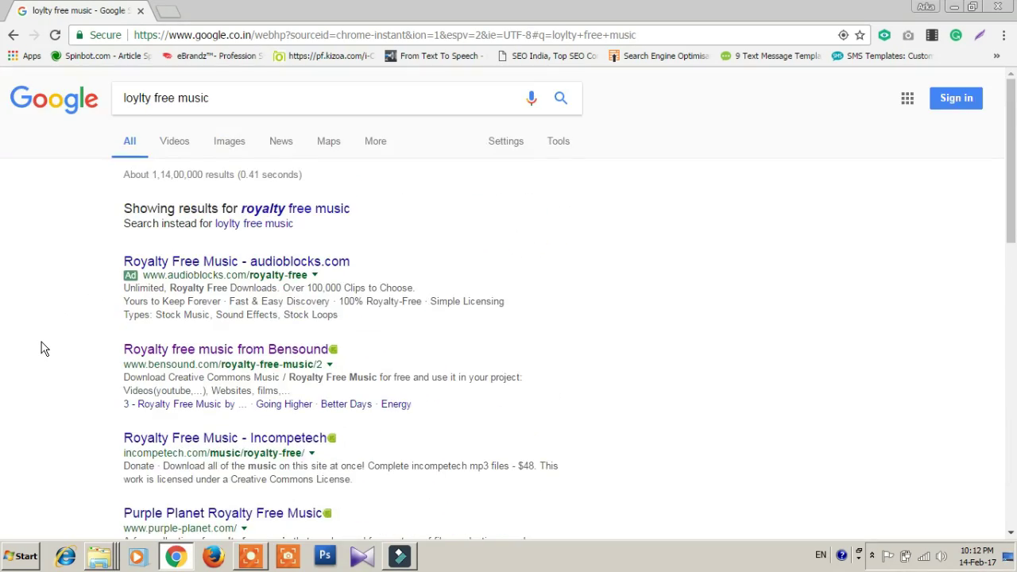
scroll(42, 346, "down", 1)
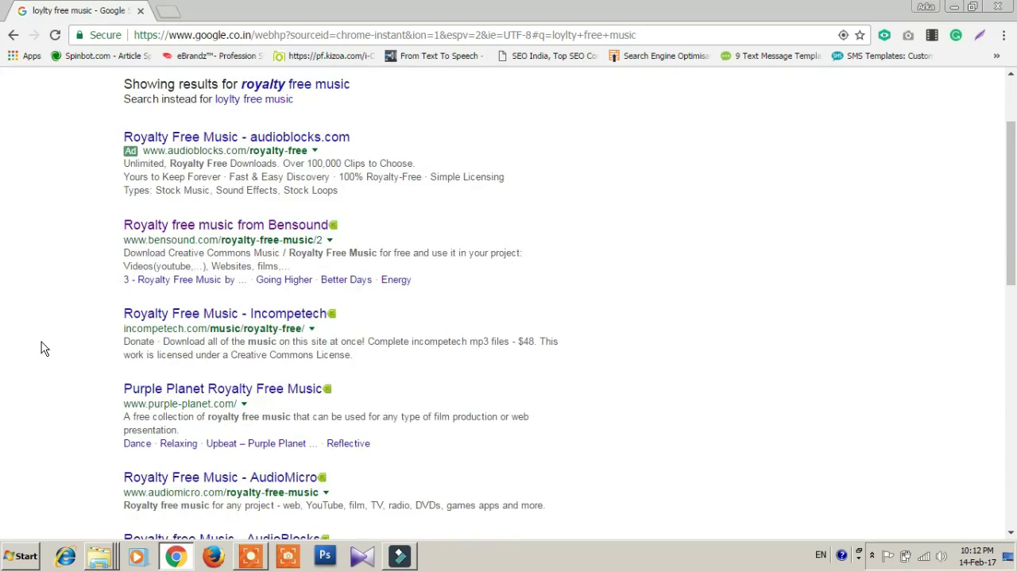
Open the Bensound royalty-free music result in a new tab and browse its track tiles.
middle_click(191, 231)
left_click(223, 10)
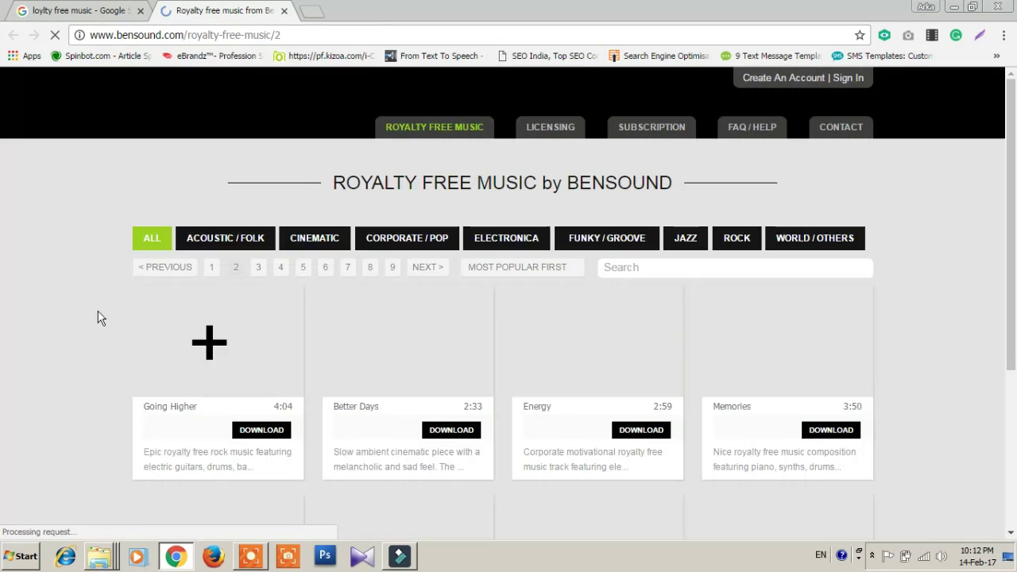
scroll(44, 367, "down", 2)
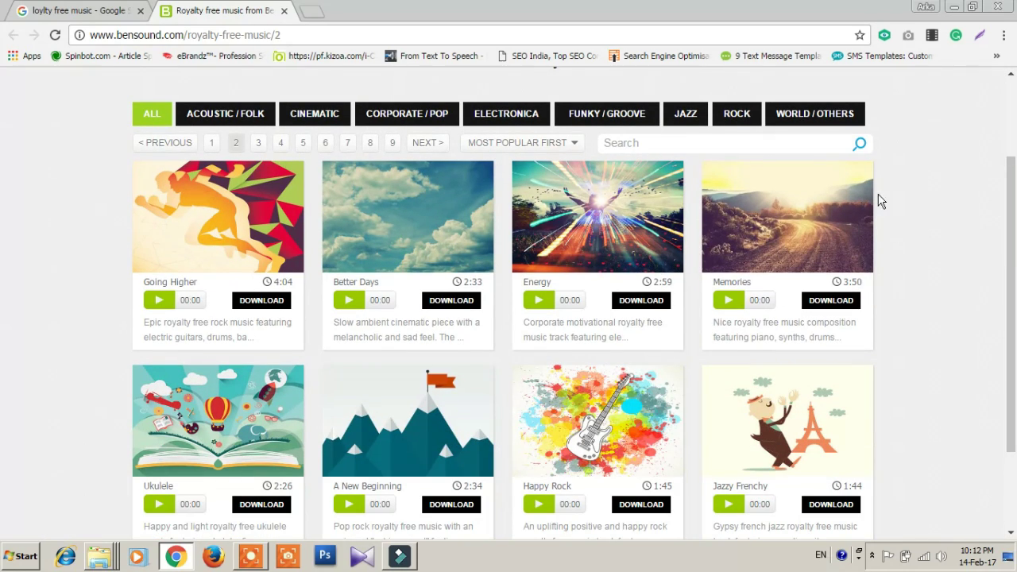
scroll(724, 465, "down", 2)
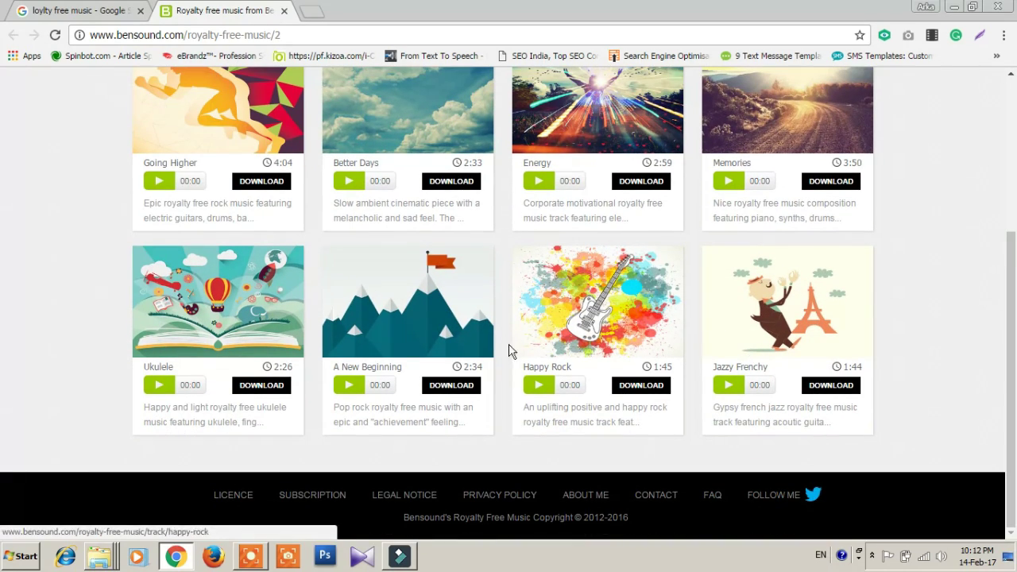
scroll(301, 357, "up", 4)
scroll(302, 357, "down", 2)
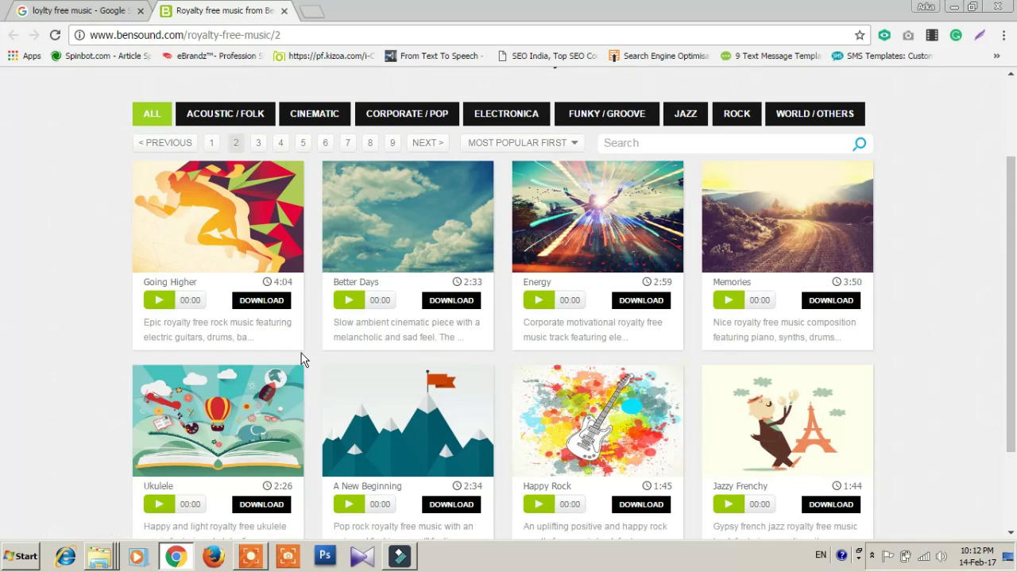
scroll(302, 357, "up", 2)
Show the Acoustic / Folk tracks and briefly preview Small Guitar.
left_click(227, 238)
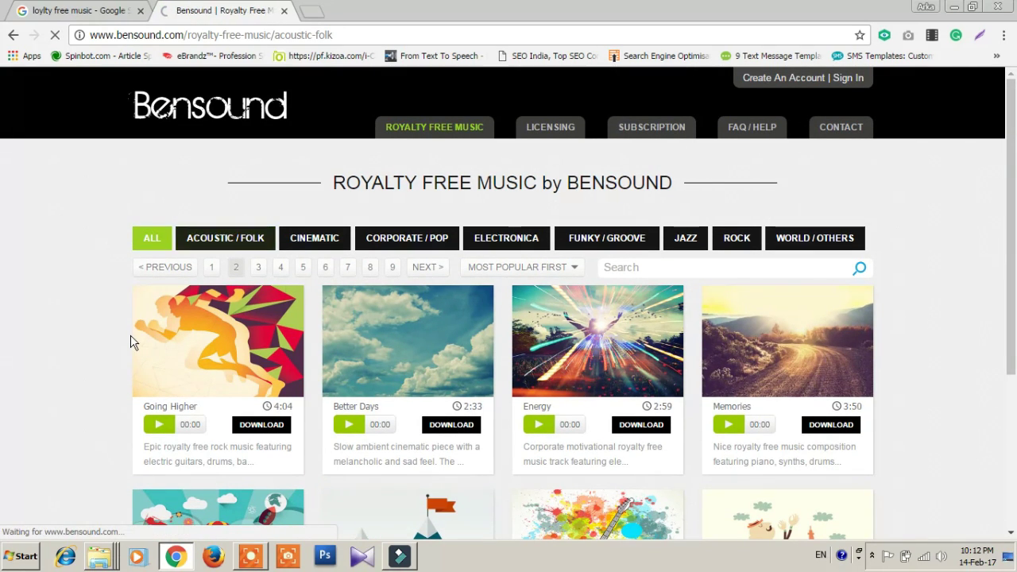
scroll(80, 373, "down", 4)
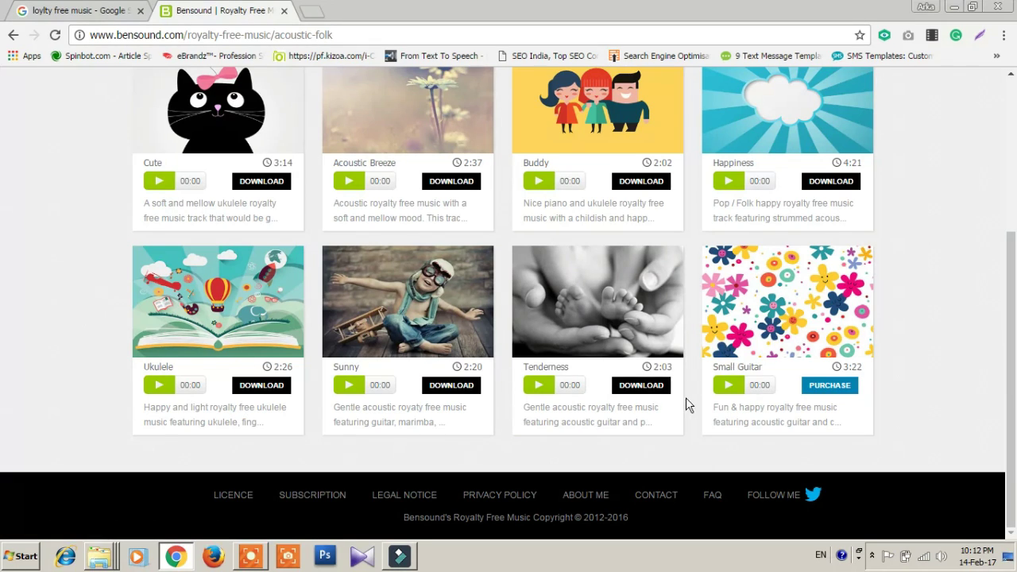
left_click(728, 385)
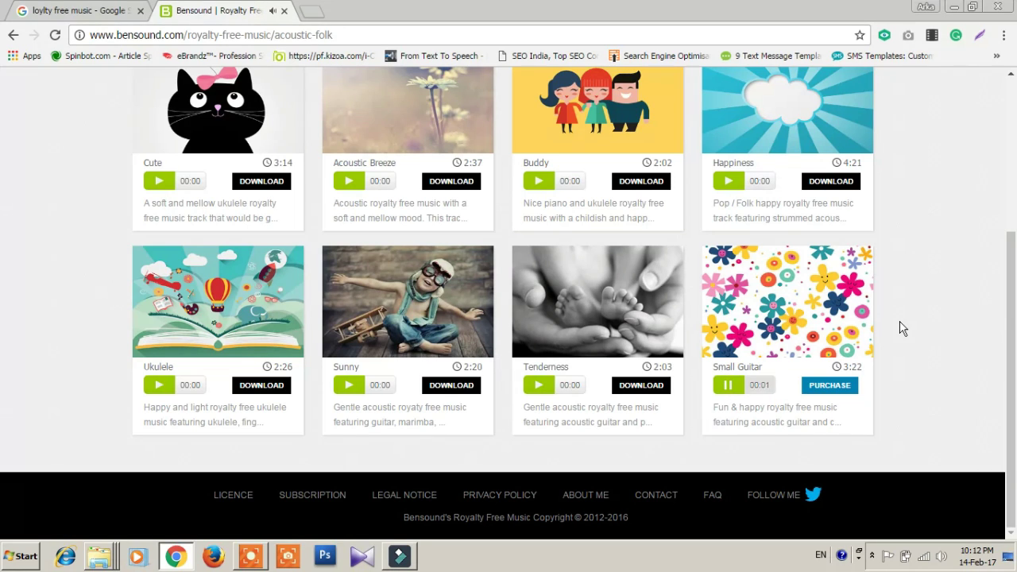
left_click(727, 386)
scroll(548, 214, "up", 3)
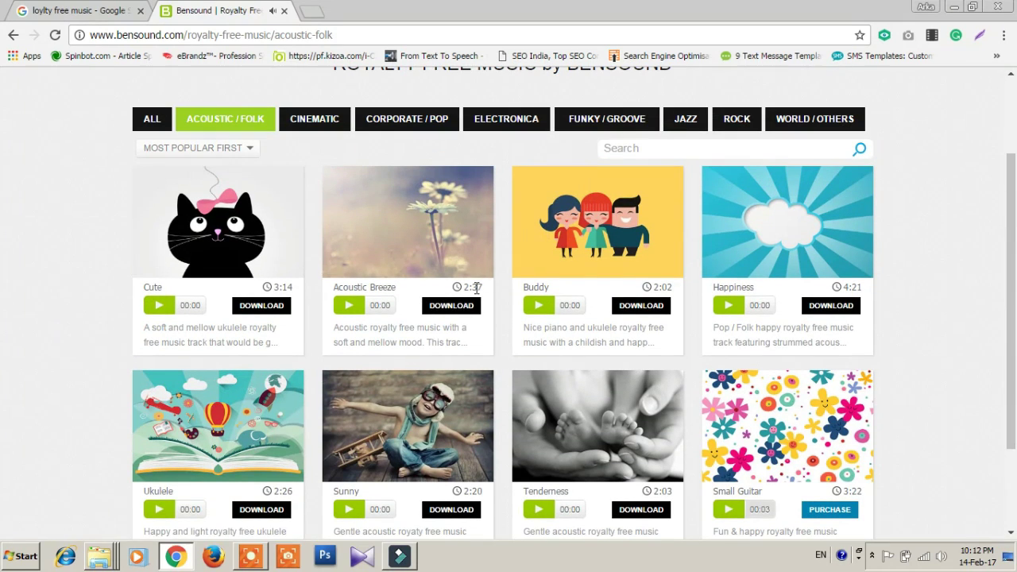
In the Cinematic category, preview Better Days, then play Memories.
left_click(292, 124)
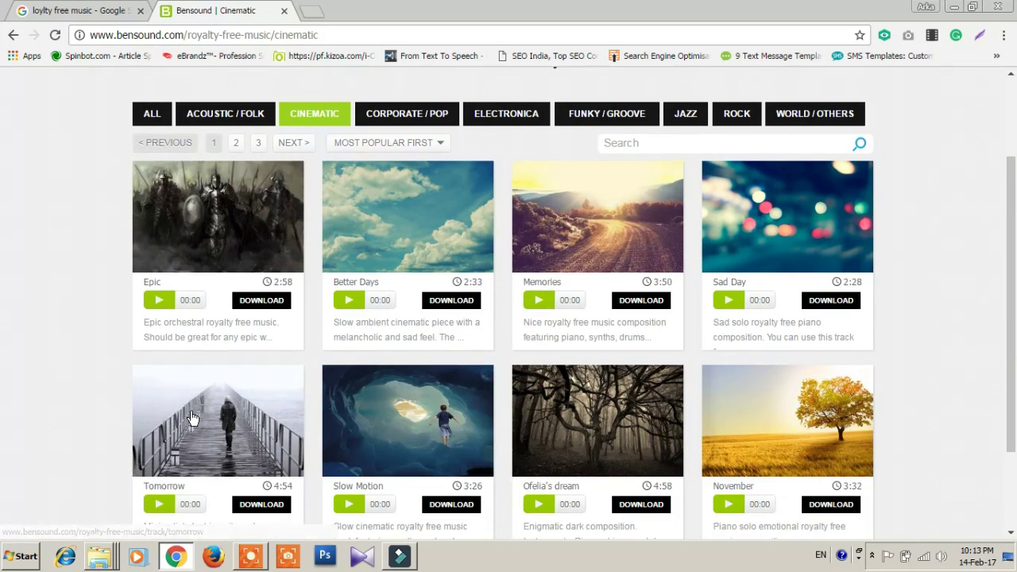
left_click(338, 302)
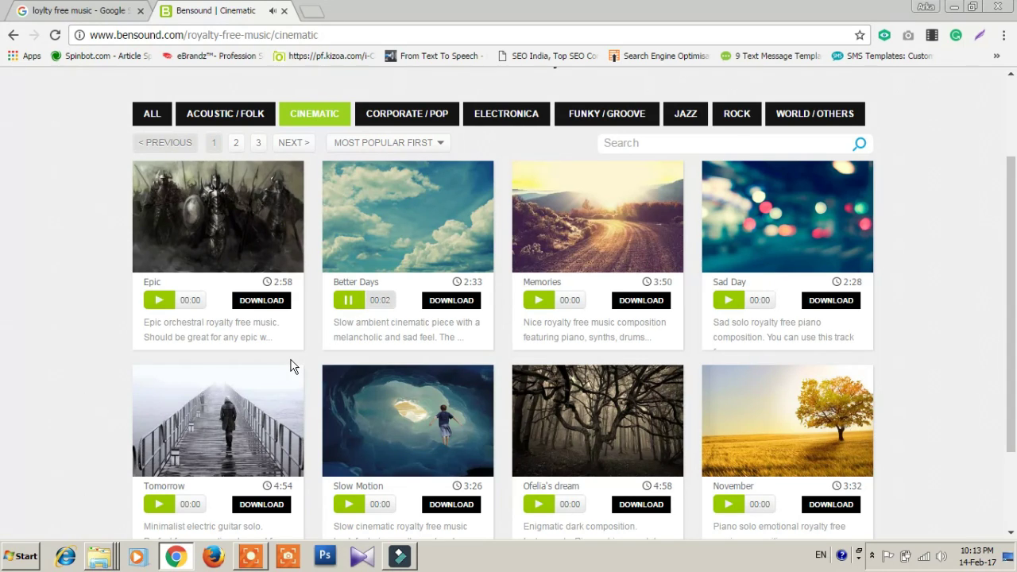
left_click(350, 301)
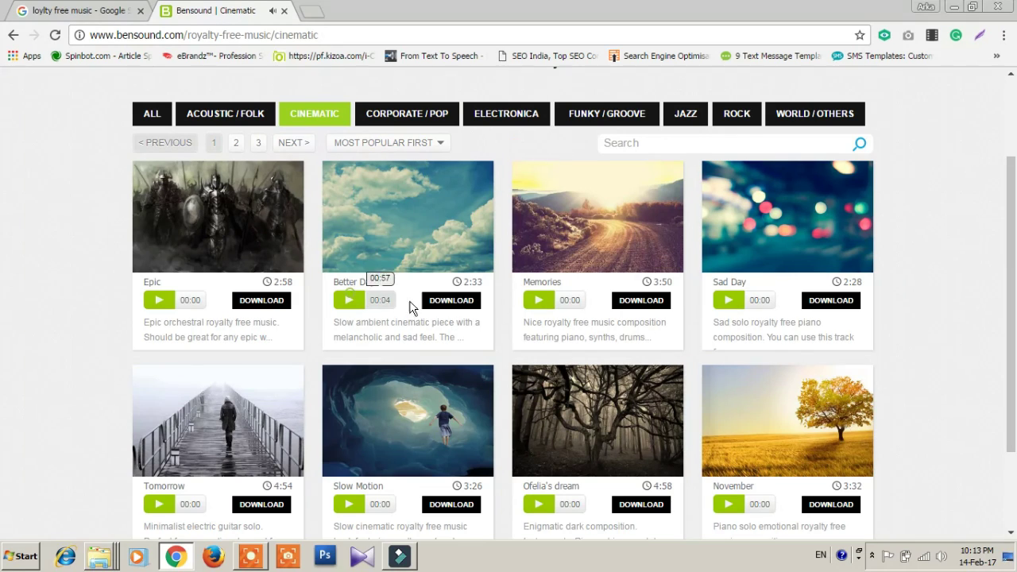
left_click(538, 302)
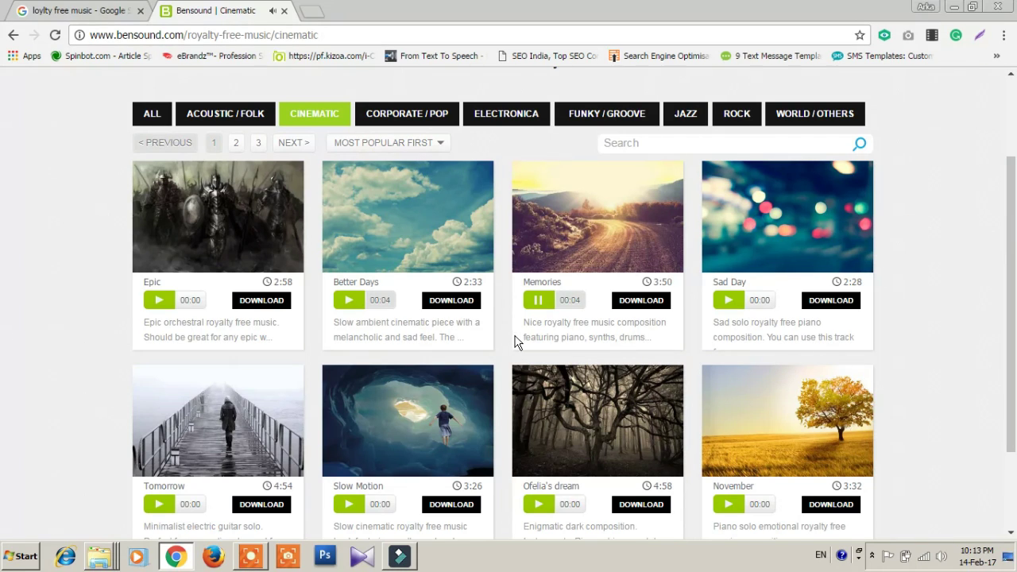
scroll(534, 338, "down", 5)
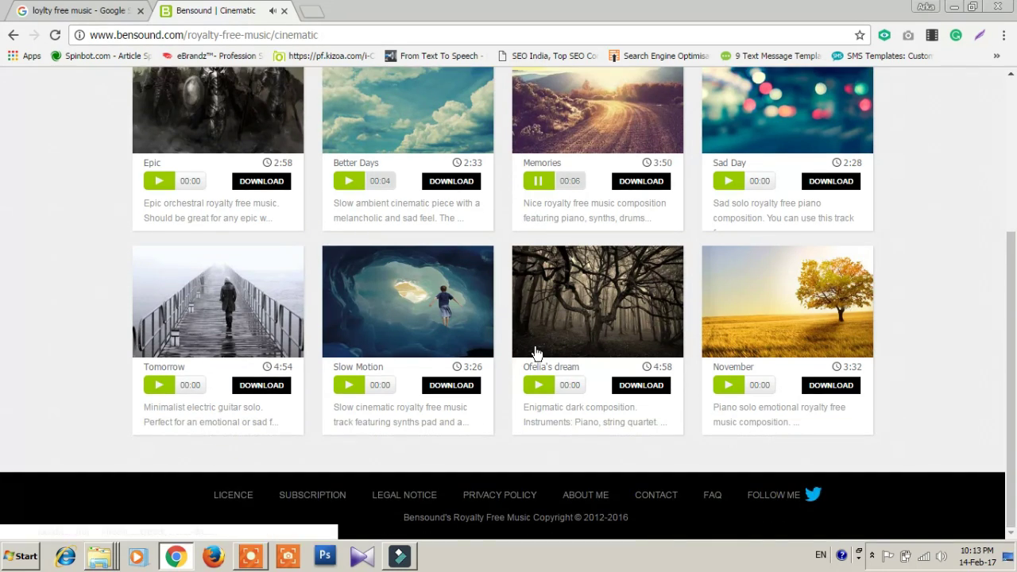
scroll(538, 363, "up", 5)
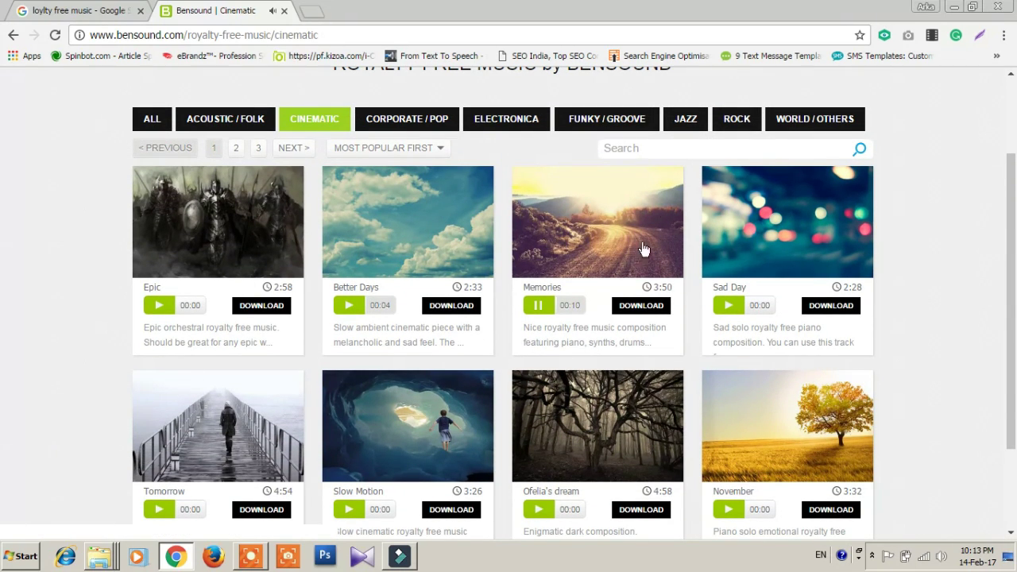
Download Memories under the free license as bensound-memories.mp3 into grammy17, then return to Filmora.
left_click(642, 310)
left_click(383, 329)
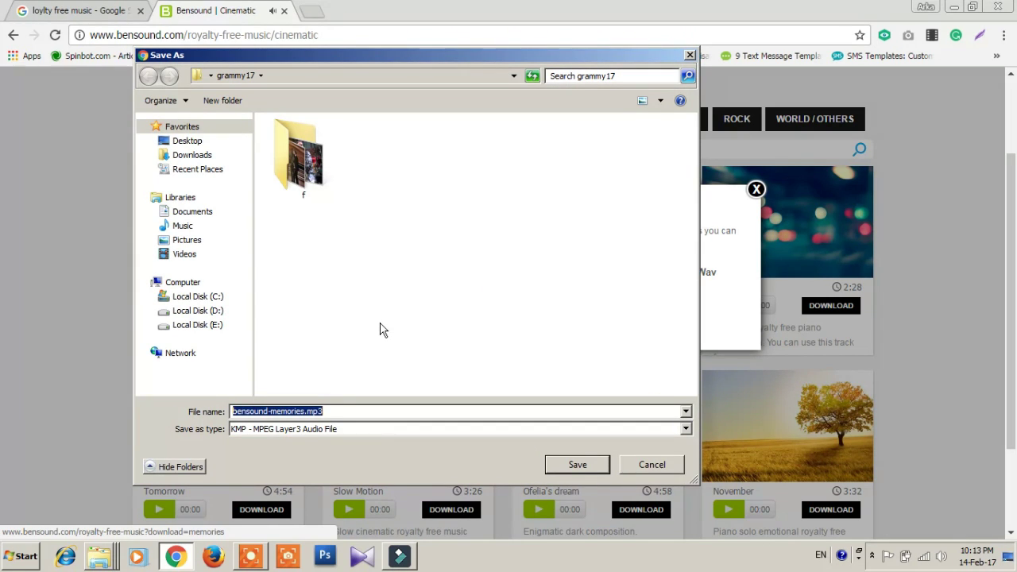
left_click(567, 469)
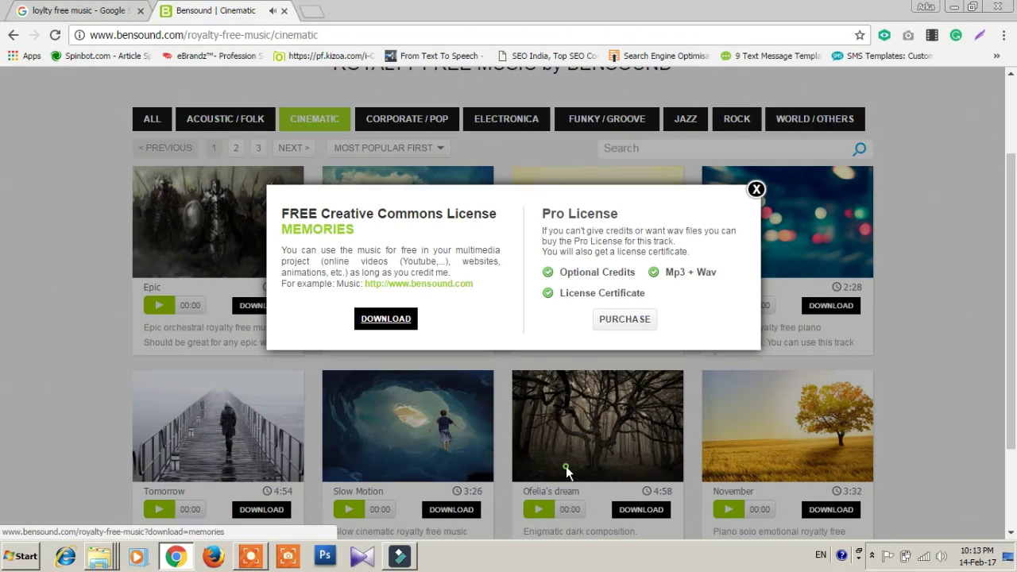
left_click(757, 175)
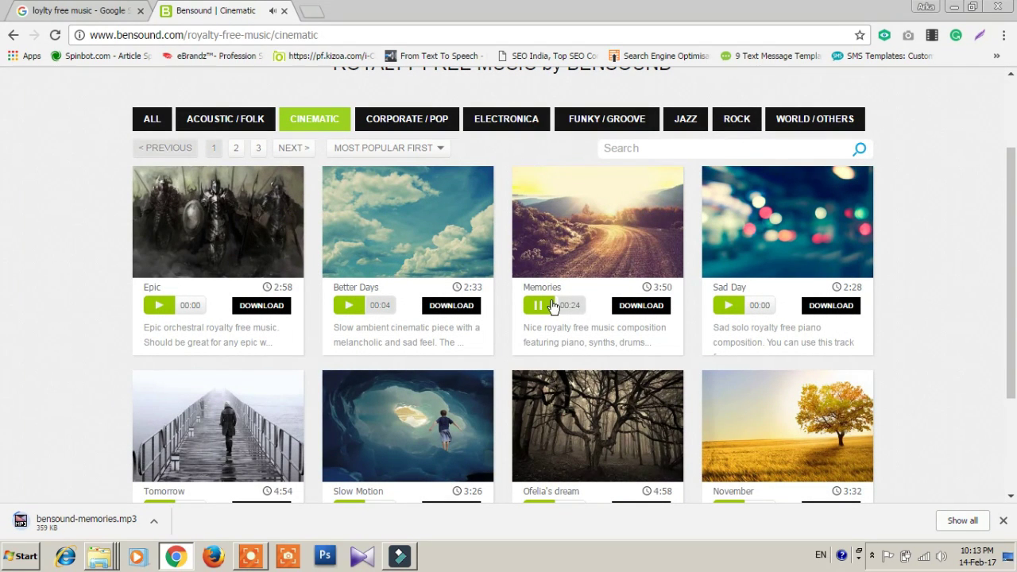
left_click(552, 307)
mouse_move(203, 524)
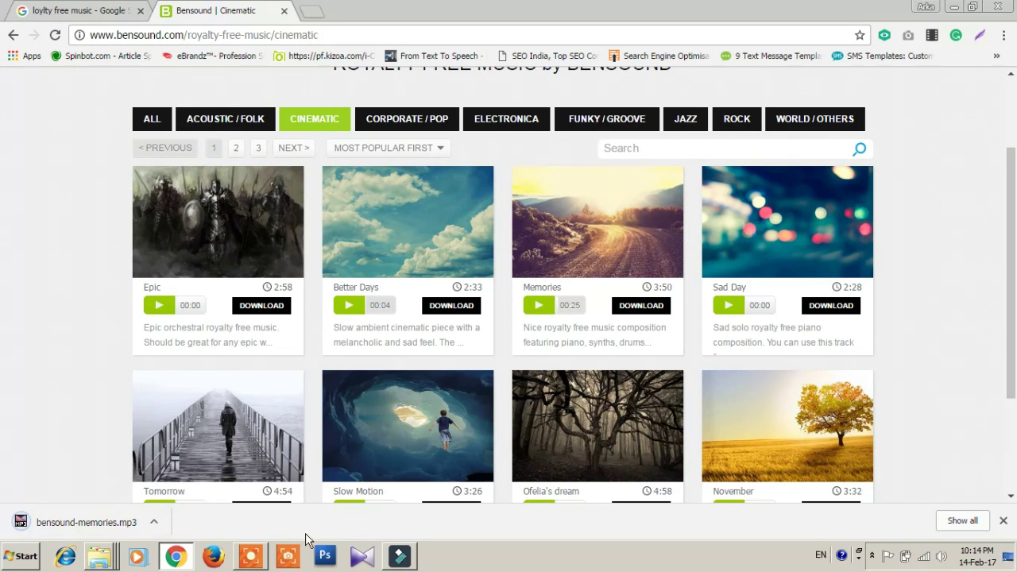
left_click(399, 555)
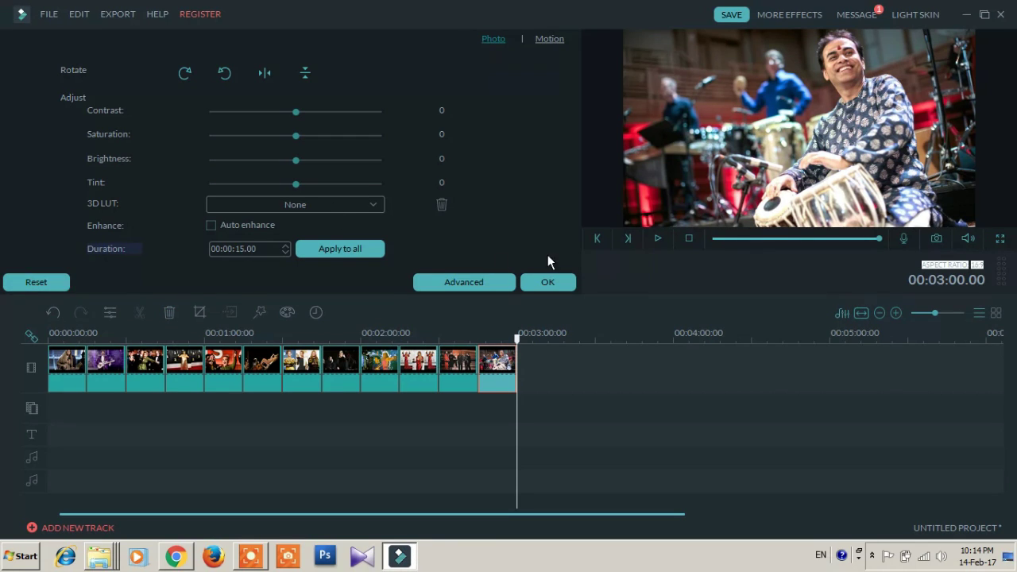
Close the photo settings and import bensound-memories.mp3 from grammy17 into the media library.
left_click(550, 282)
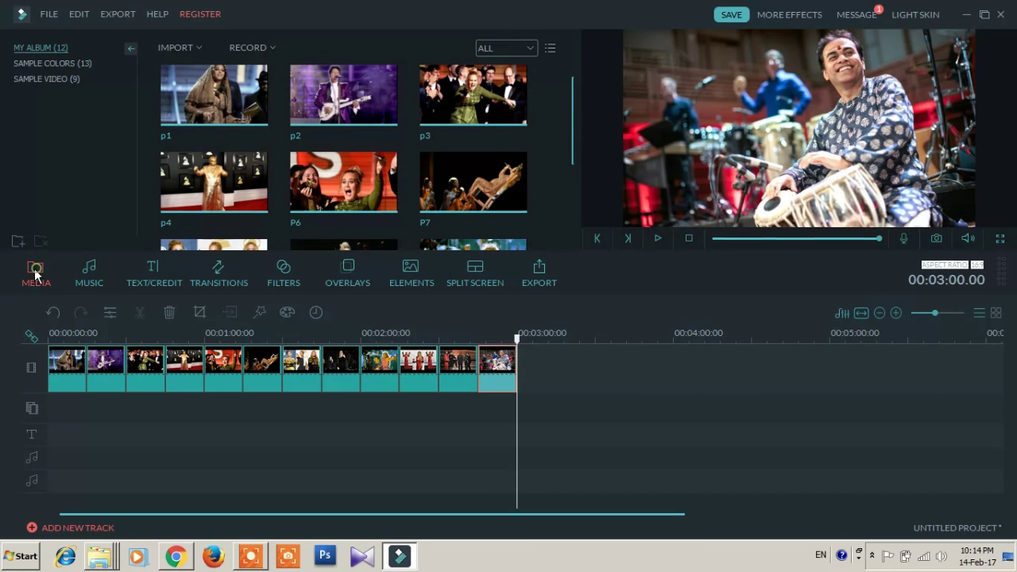
left_click(186, 49)
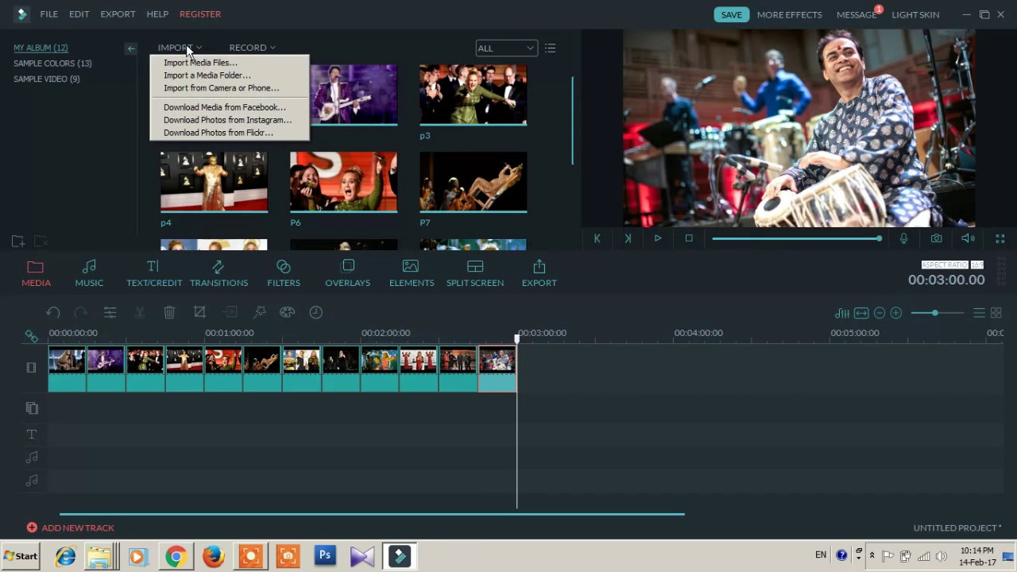
left_click(191, 64)
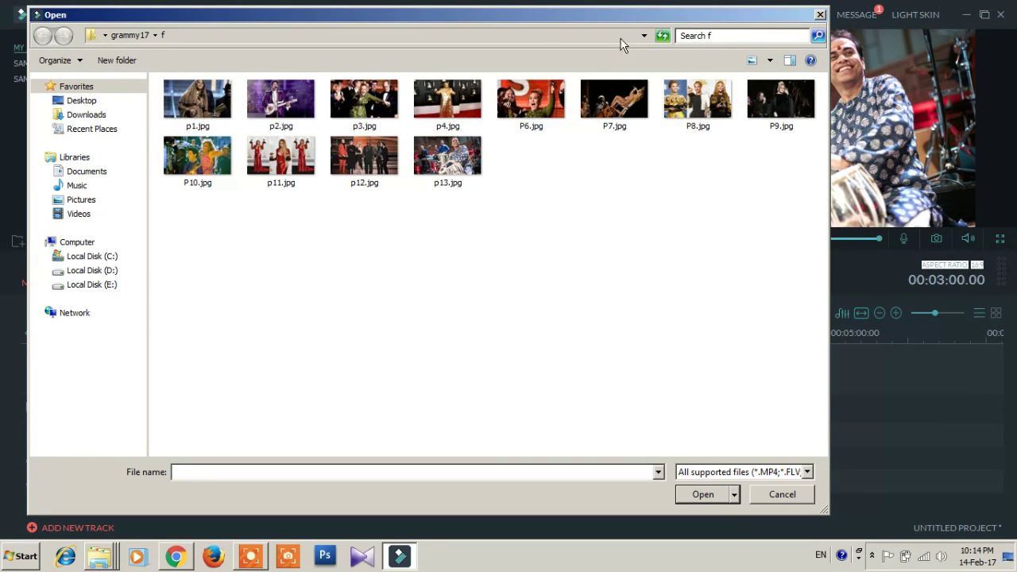
left_click(132, 38)
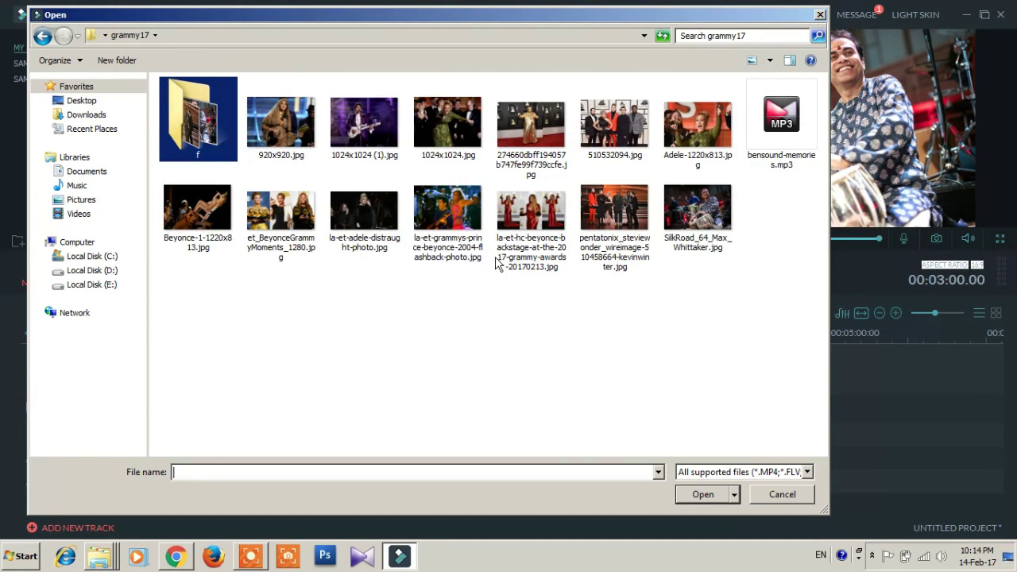
left_click(760, 129)
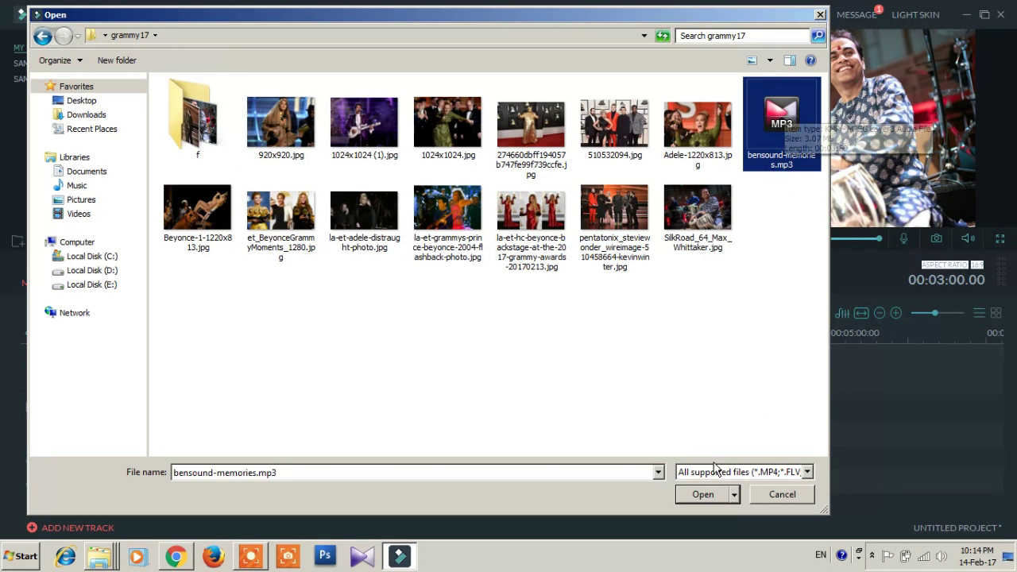
left_click(703, 494)
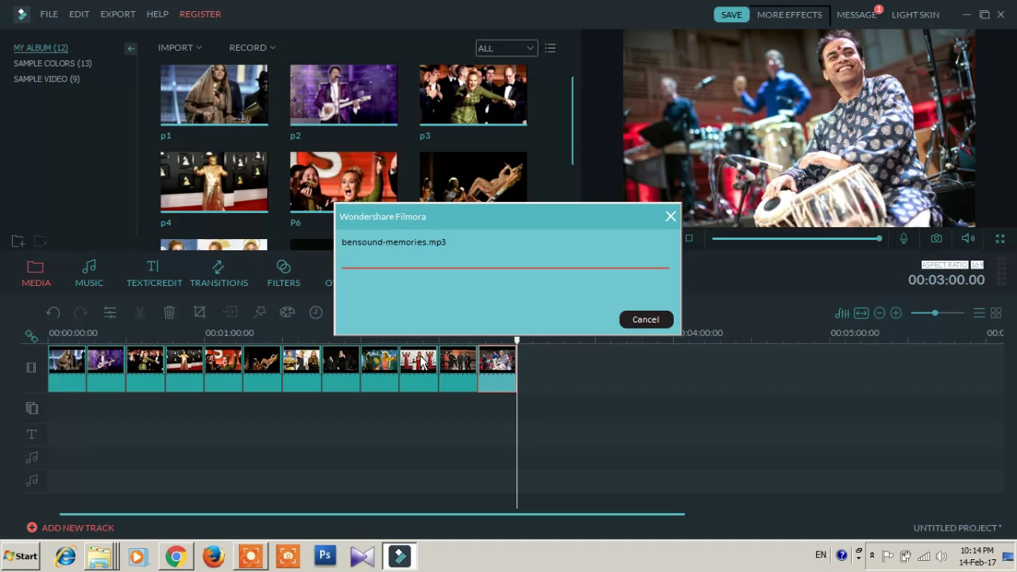
mouse_move(189, 207)
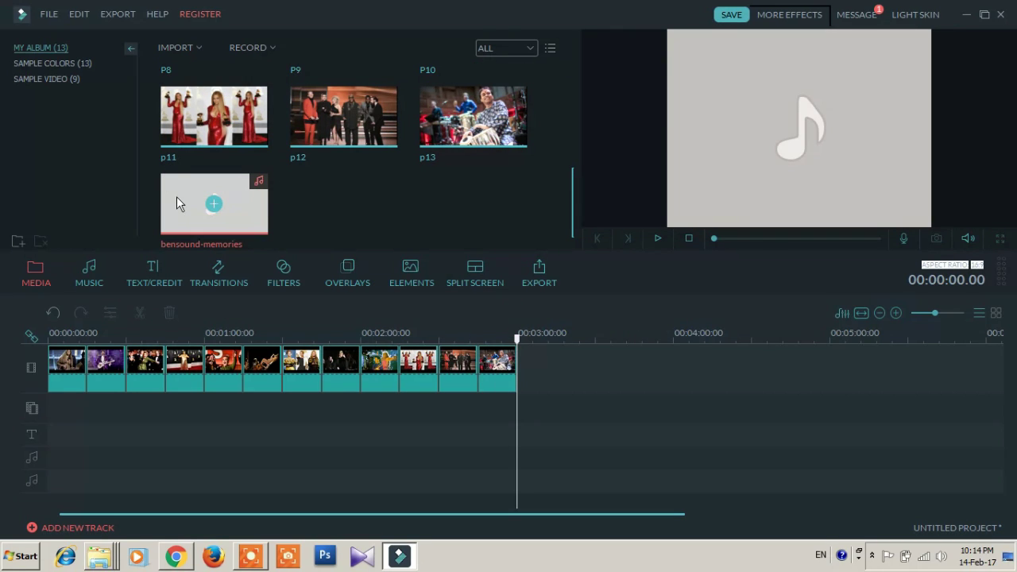
Place bensound-memories on the audio track, play it, then replay from about 2:56.
left_click_drag(176, 197, 61, 462)
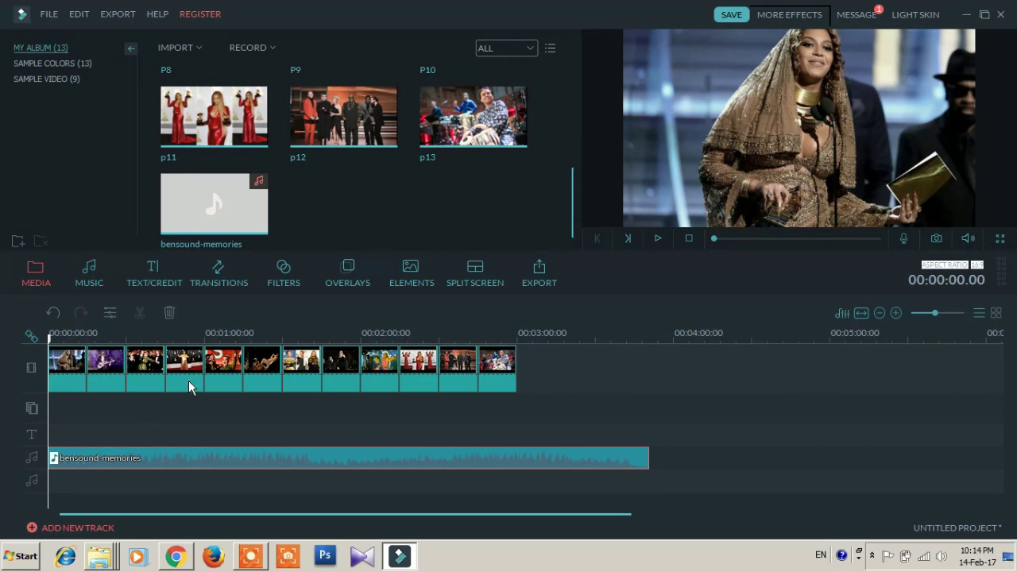
left_click(658, 239)
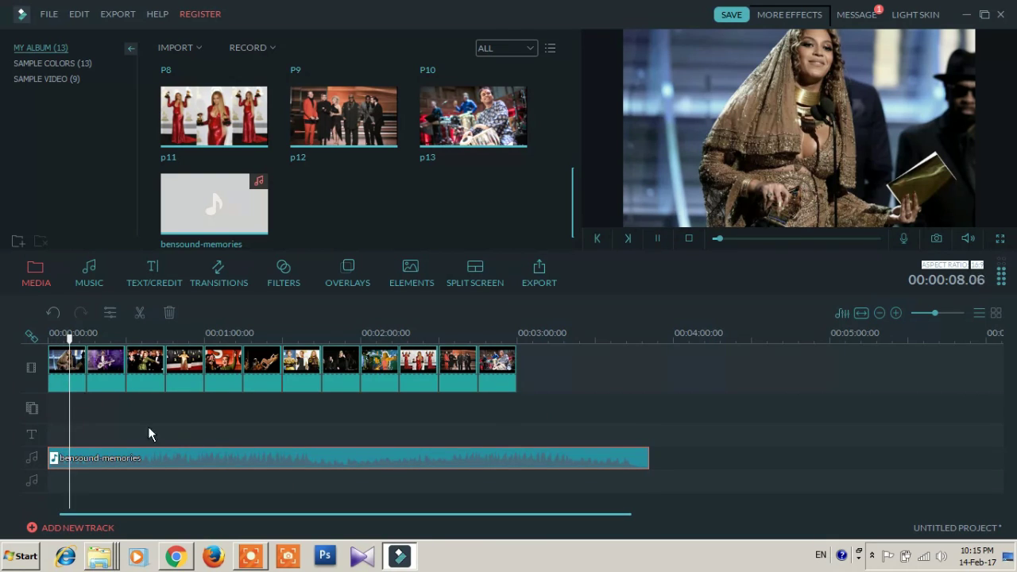
left_click_drag(69, 336, 519, 382)
key("space")
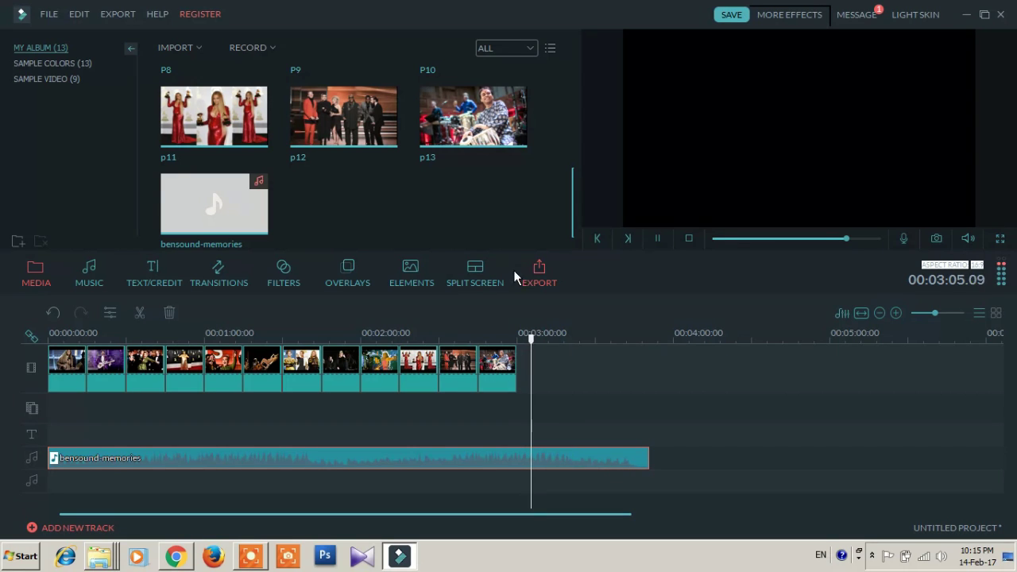
Trim the music clip to end at 3:00 with the photos and replay from about 2:21.
left_click(656, 238)
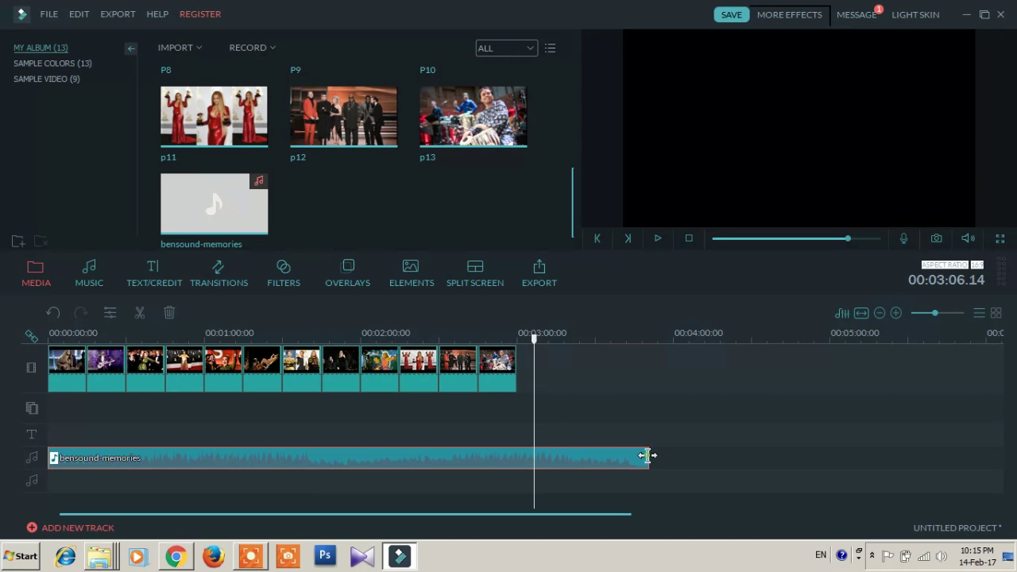
left_click_drag(645, 455, 515, 455)
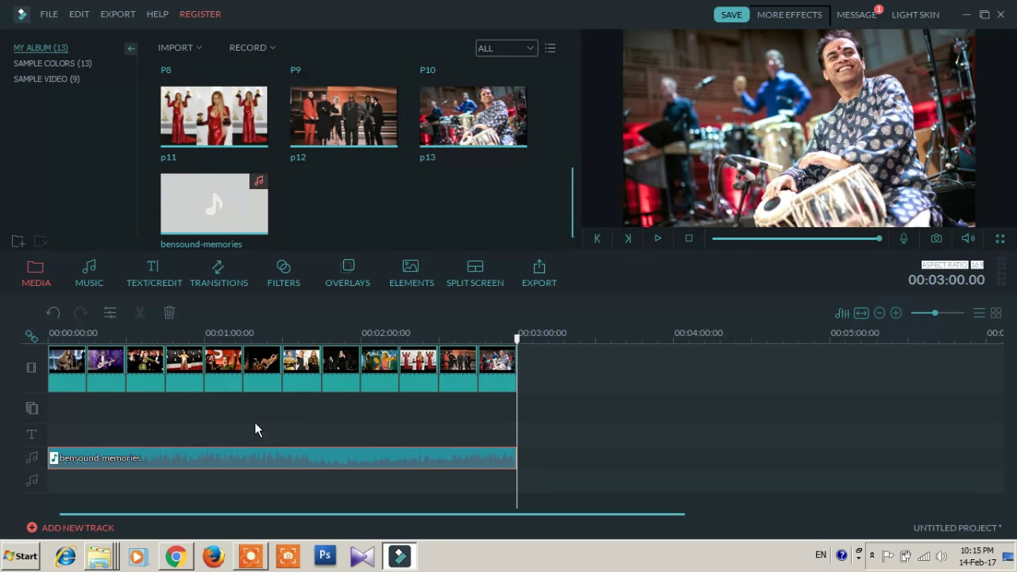
left_click_drag(522, 342, 486, 340)
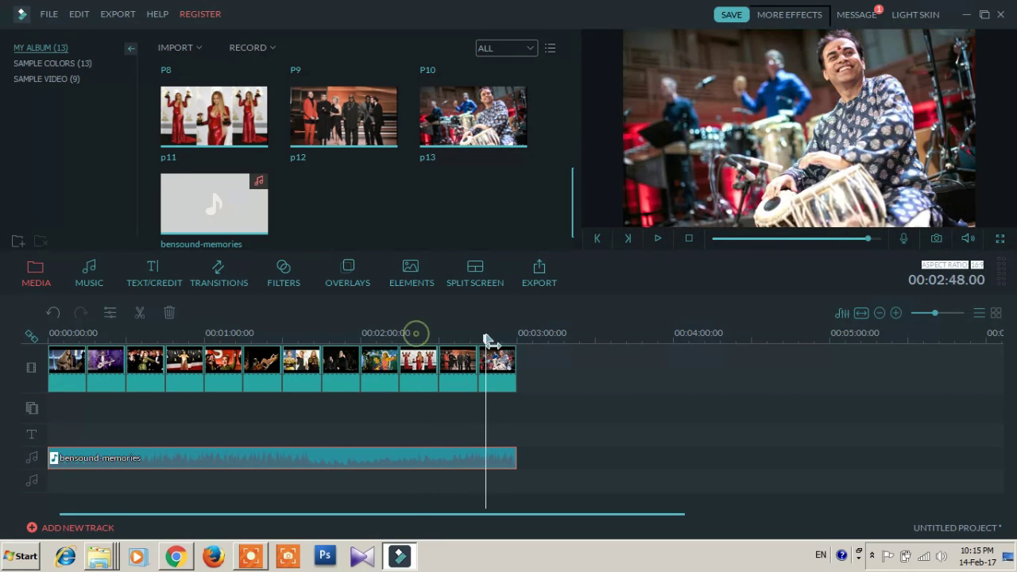
left_click(658, 238)
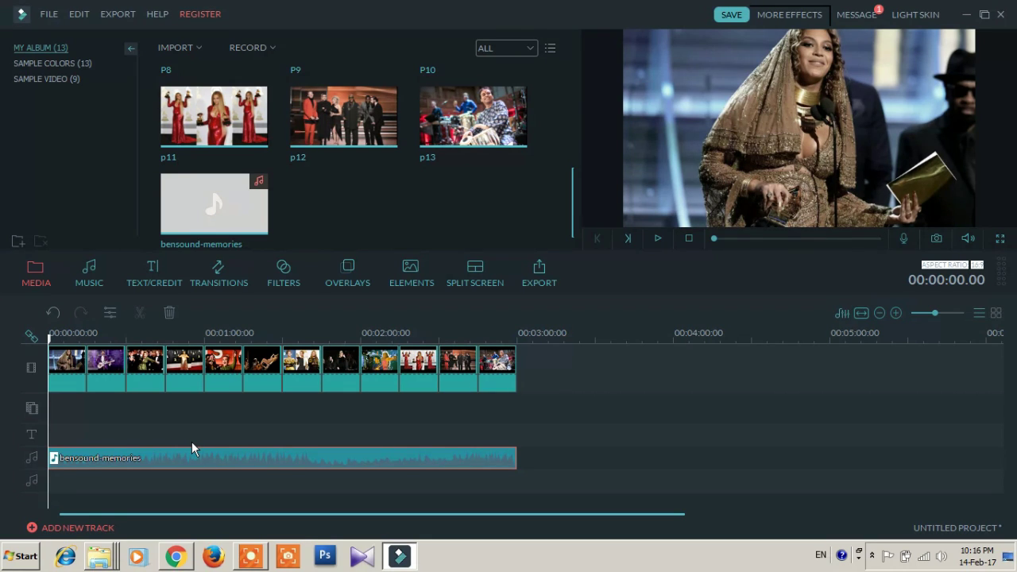
Apply the Zoom out 2 motion preset to the first photo clip.
left_click(66, 361)
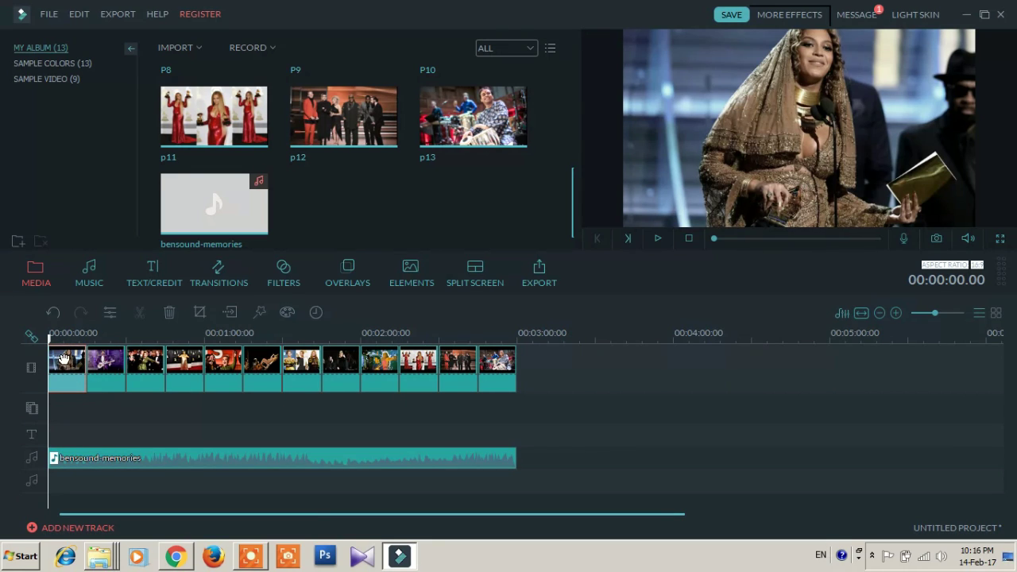
double_click(70, 361)
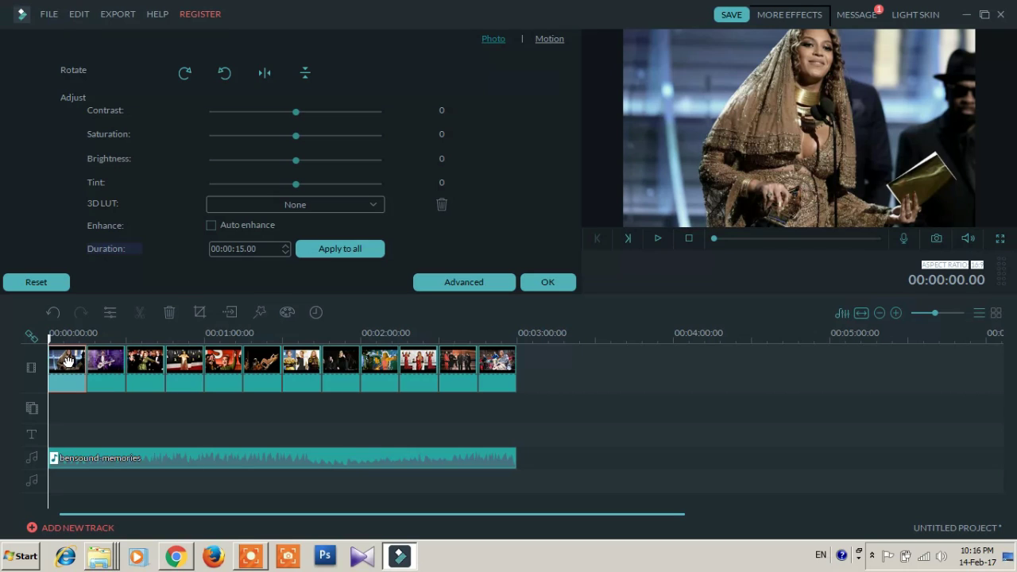
left_click(548, 41)
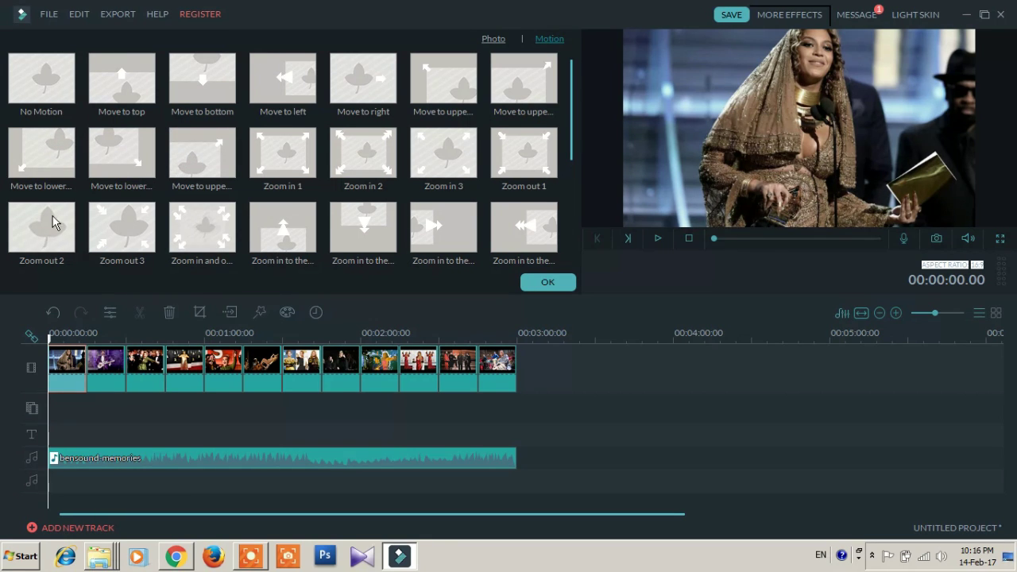
left_click(28, 228)
Alternate Bounce to zoom and zoom-out motions across photo clips two through seven.
left_click(106, 360)
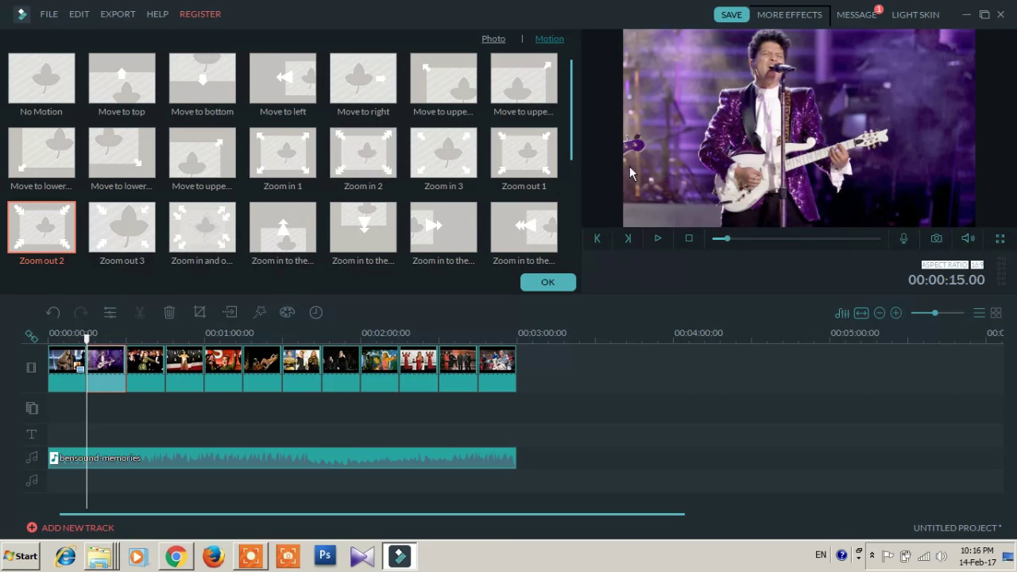
left_click_drag(573, 137, 575, 188)
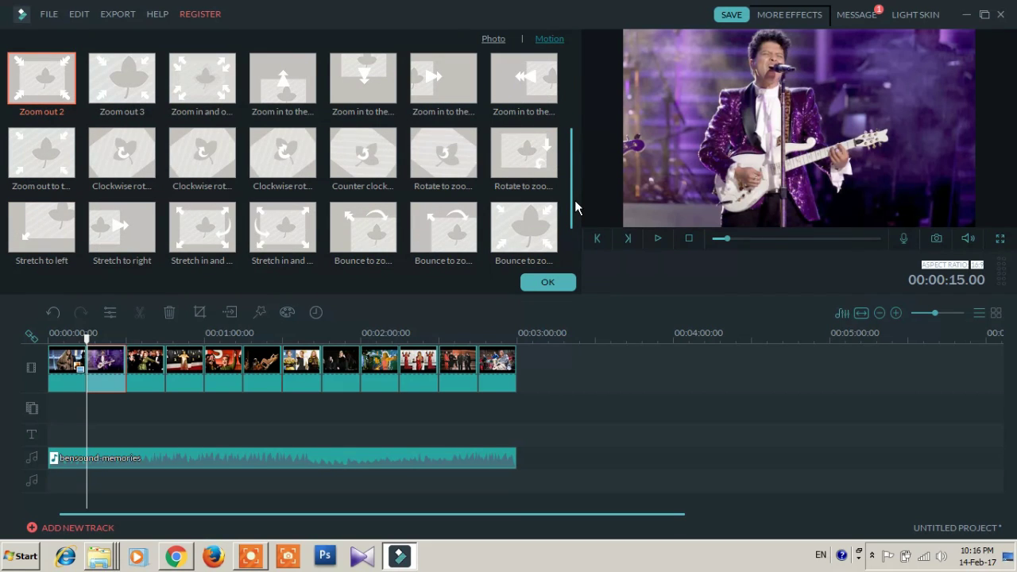
double_click(513, 226)
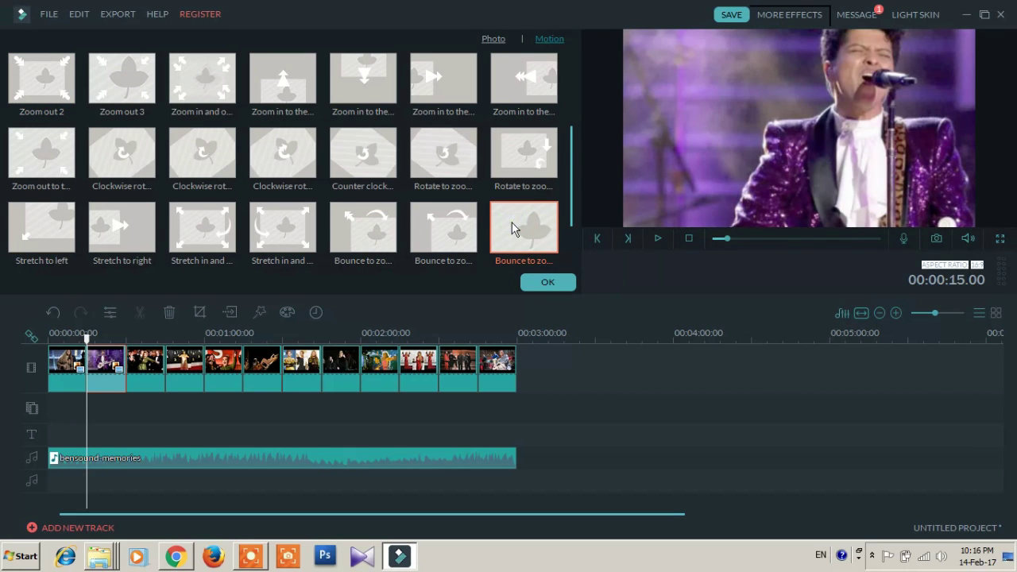
left_click(149, 357)
double_click(37, 152)
left_click(184, 362)
double_click(517, 222)
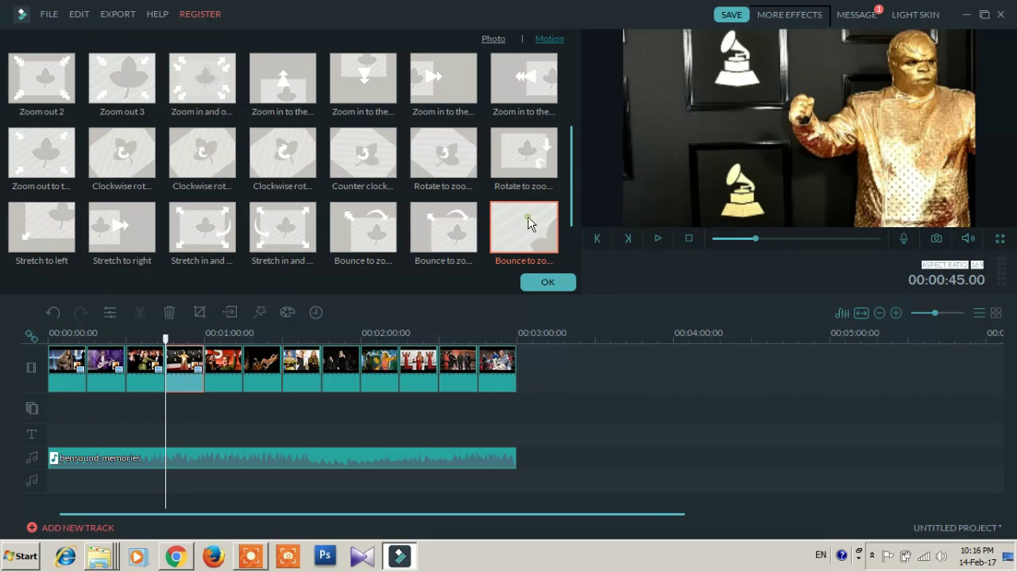
left_click(224, 366)
double_click(46, 163)
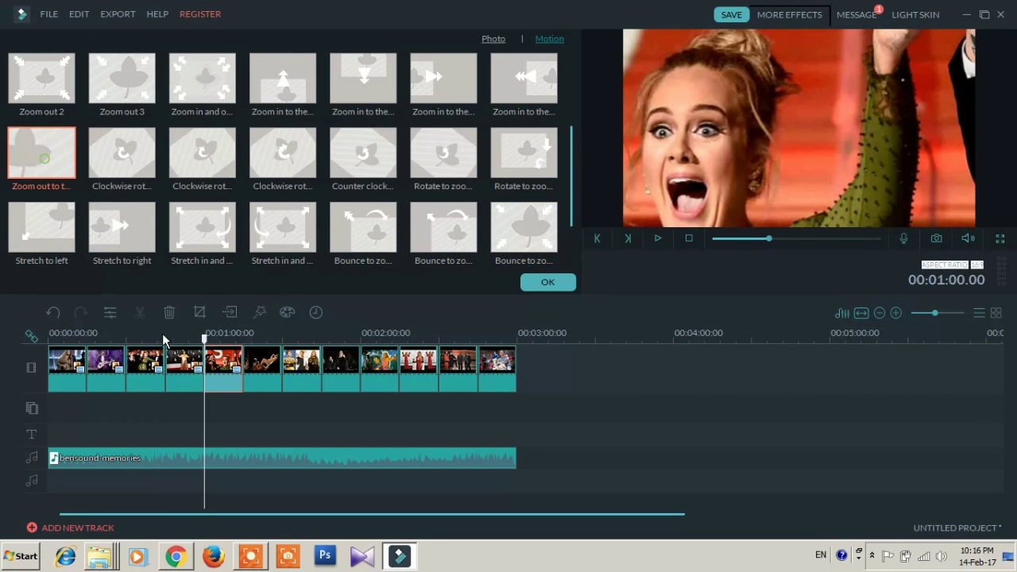
left_click(273, 367)
double_click(517, 231)
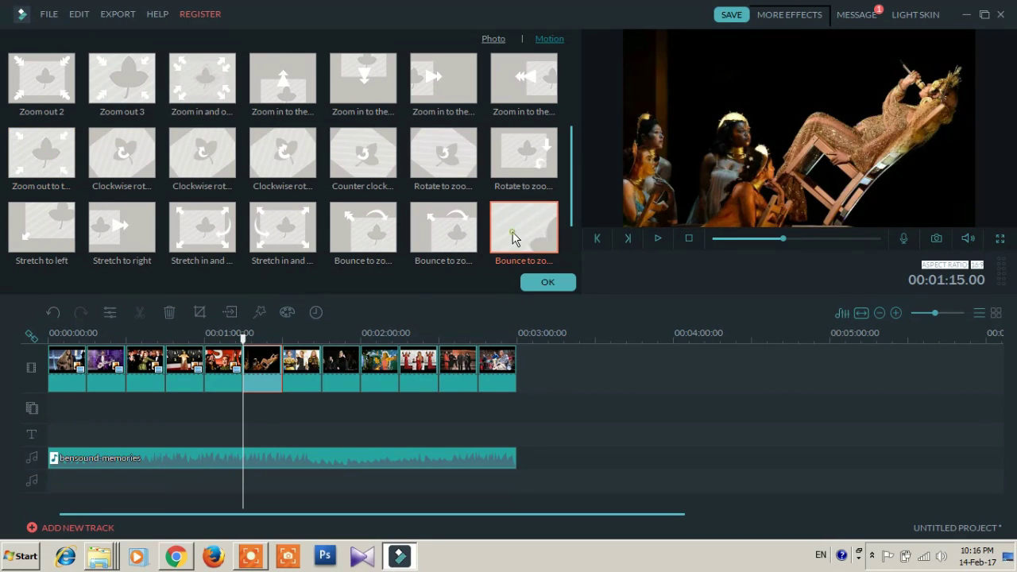
left_click(304, 367)
double_click(47, 162)
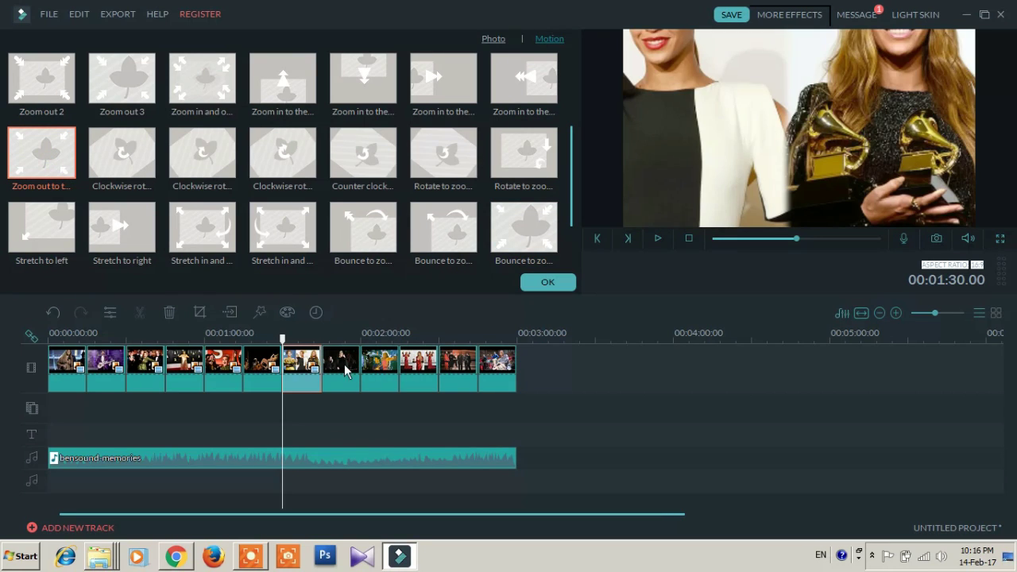
Continue alternating motions on clips eight to twelve, ending with Bounce to zoom, and confirm.
left_click(344, 359)
double_click(517, 219)
left_click(381, 358)
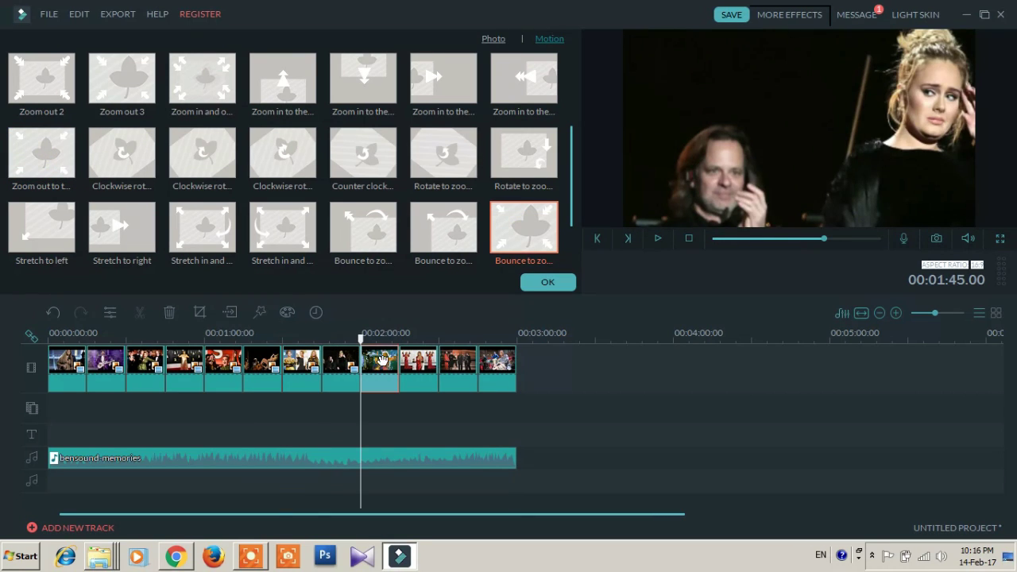
double_click(54, 143)
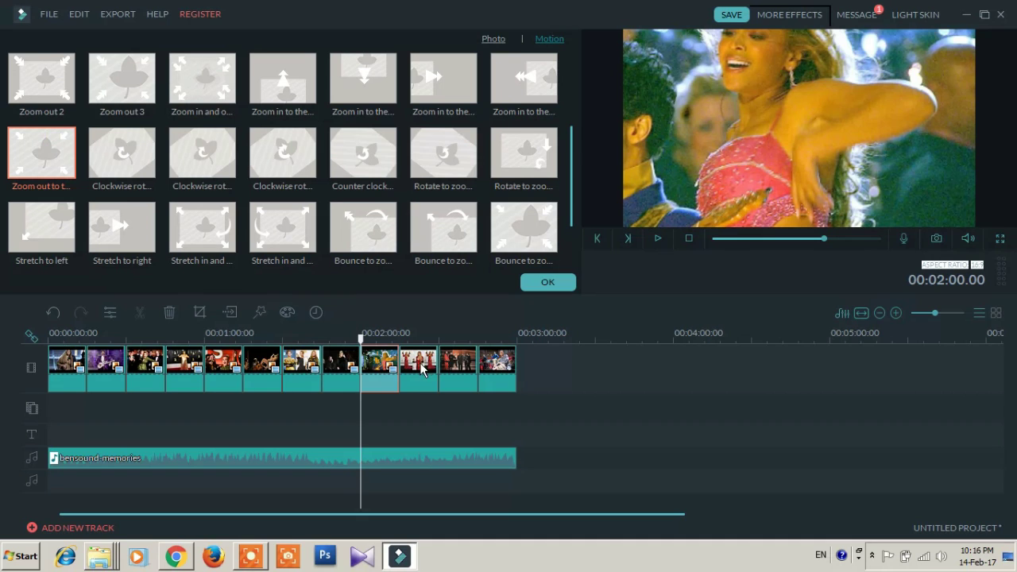
left_click(421, 367)
double_click(524, 224)
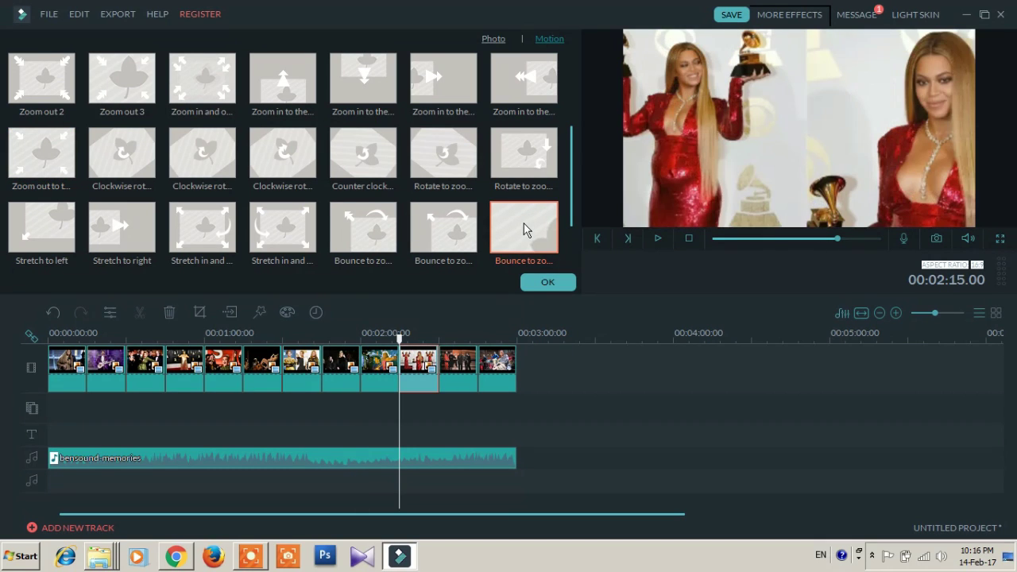
left_click(458, 362)
double_click(46, 163)
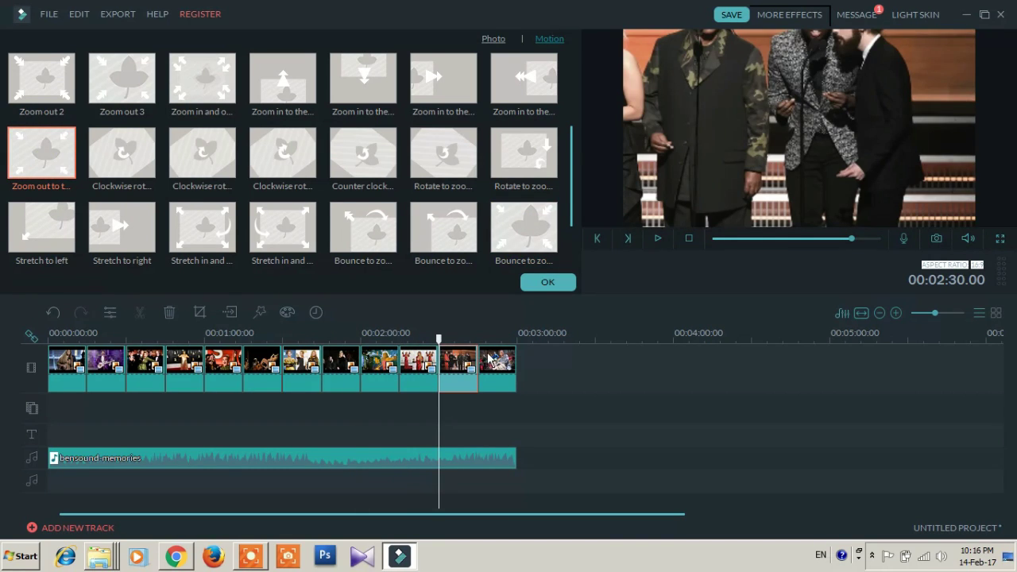
left_click(493, 361)
double_click(521, 226)
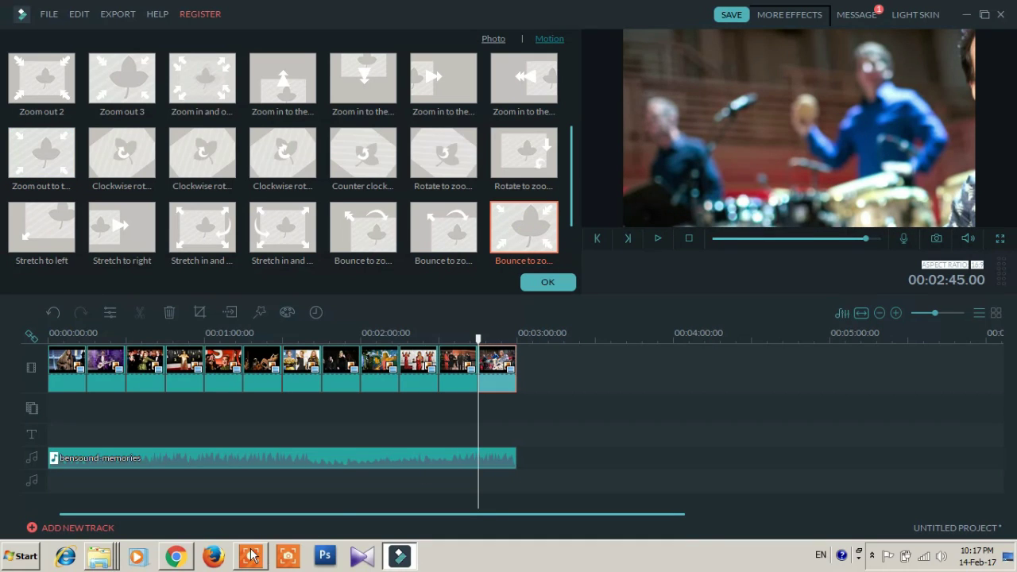
mouse_move(248, 554)
left_click(548, 283)
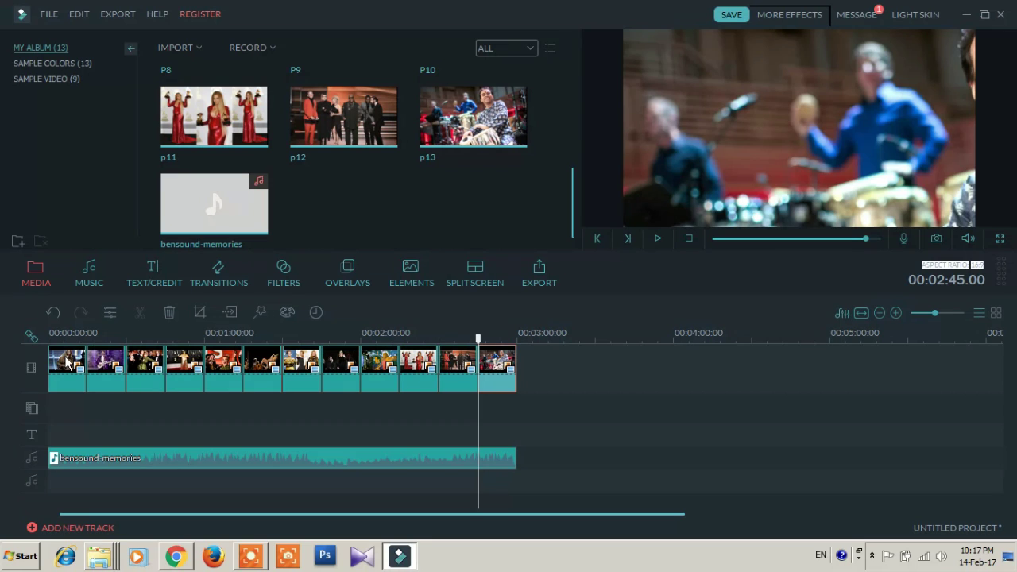
Play the animated slideshow with its music from the first clip.
left_click(69, 364)
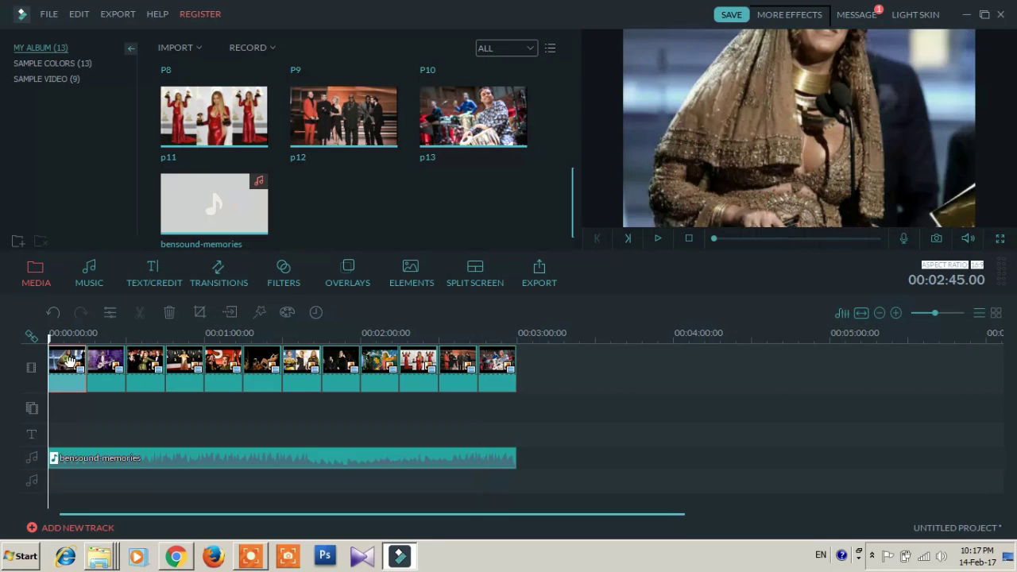
left_click(658, 239)
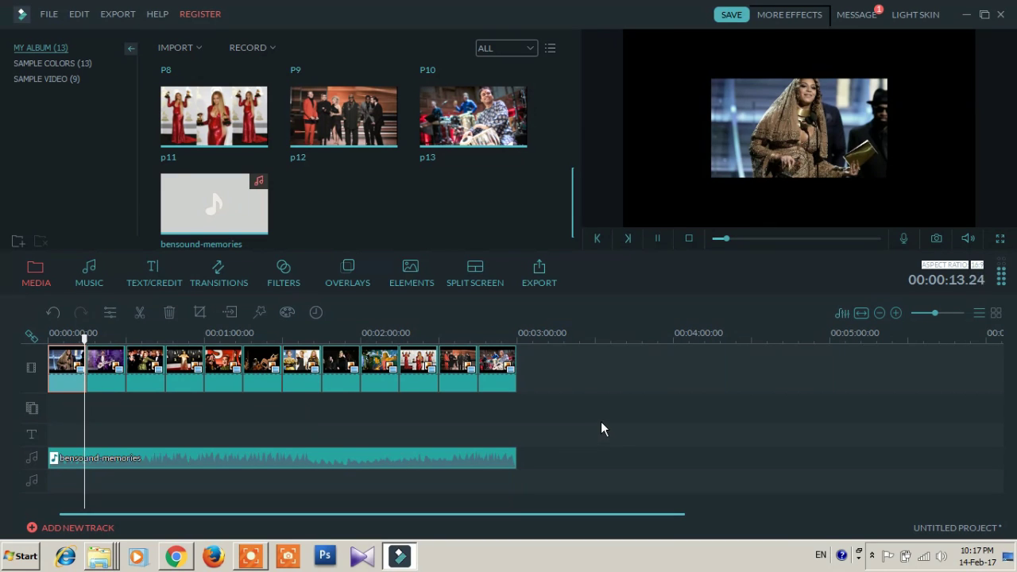
left_click(51, 15)
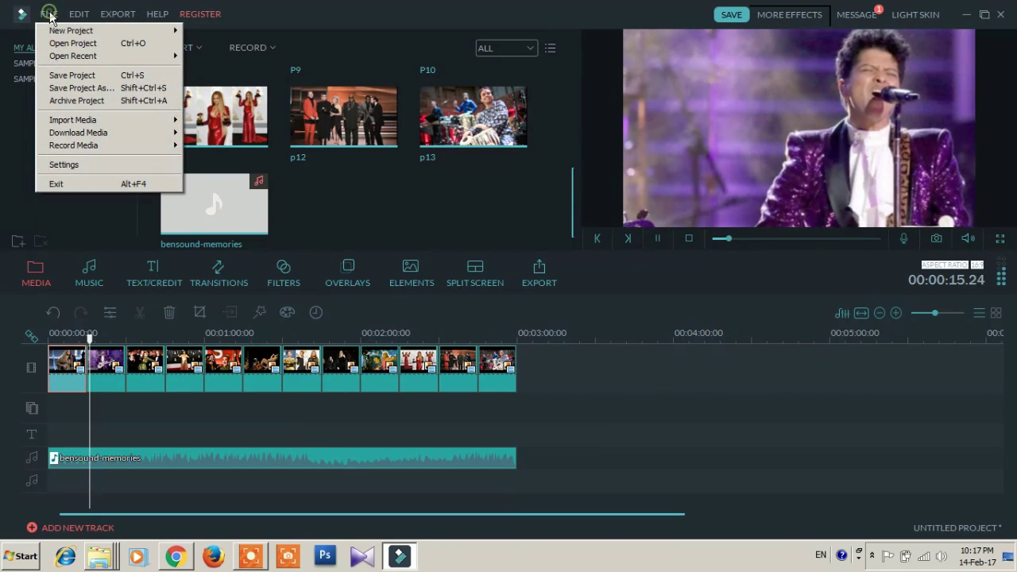
Save the project under its default name, VE Project 1.wve.
left_click(56, 76)
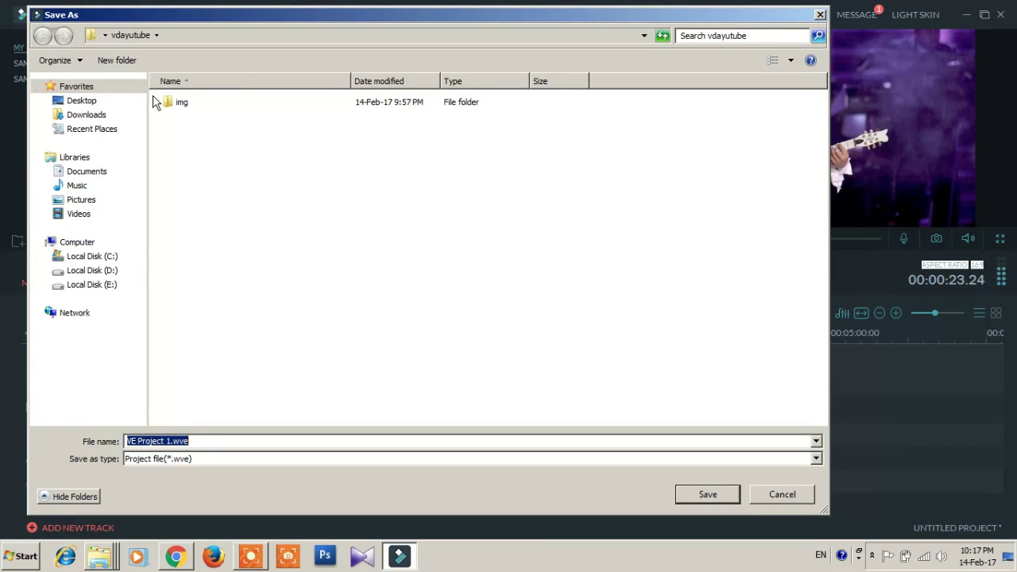
left_click(699, 495)
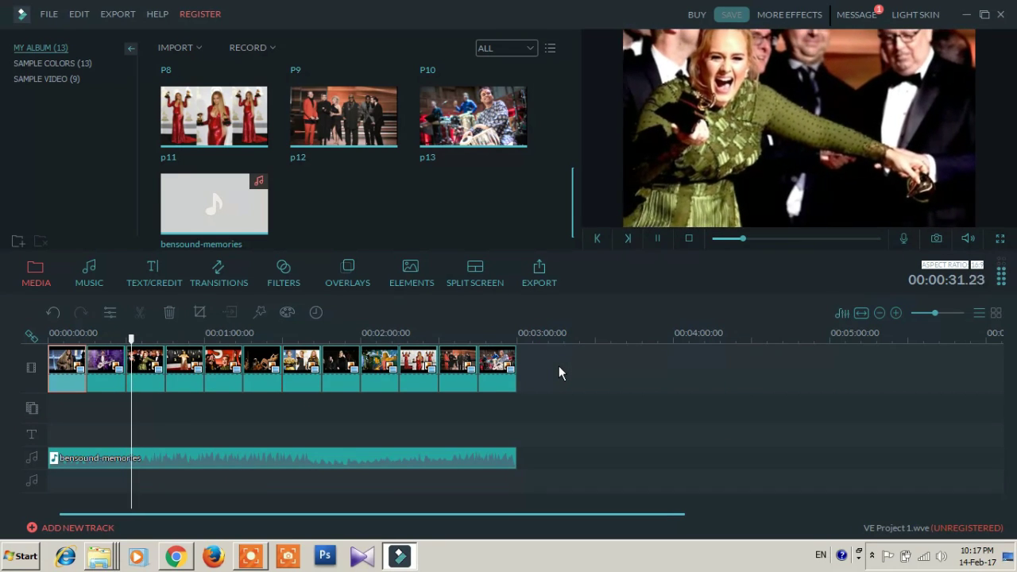
Name the MP4 export 'grammy Award 17' and start exporting.
left_click(538, 281)
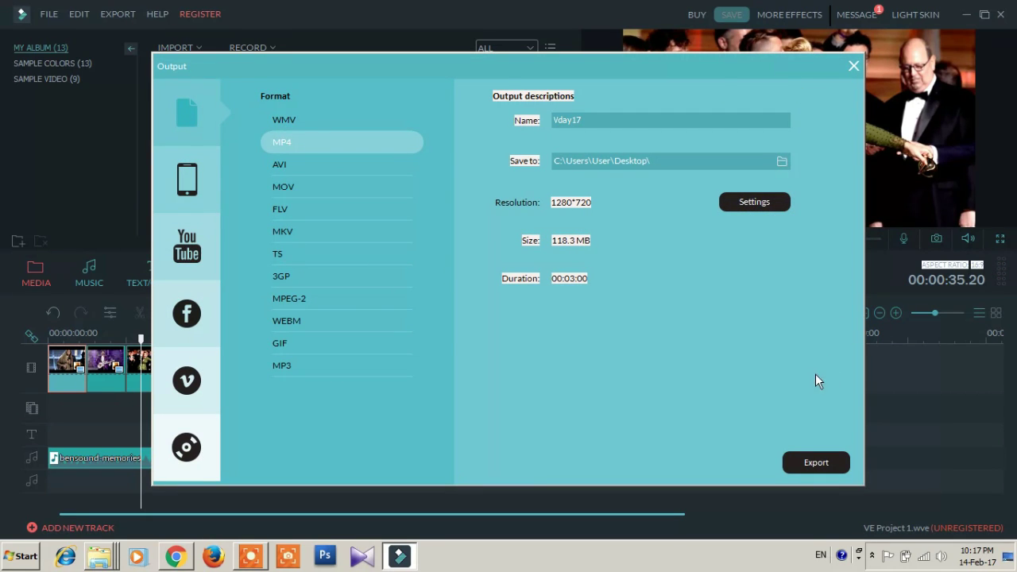
double_click(591, 121)
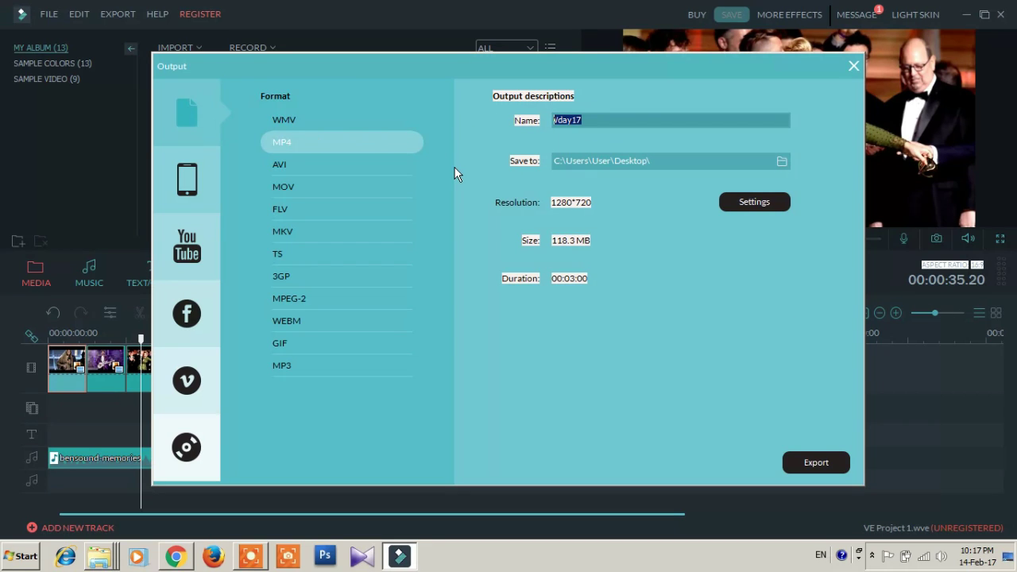
type("g")
type("17")
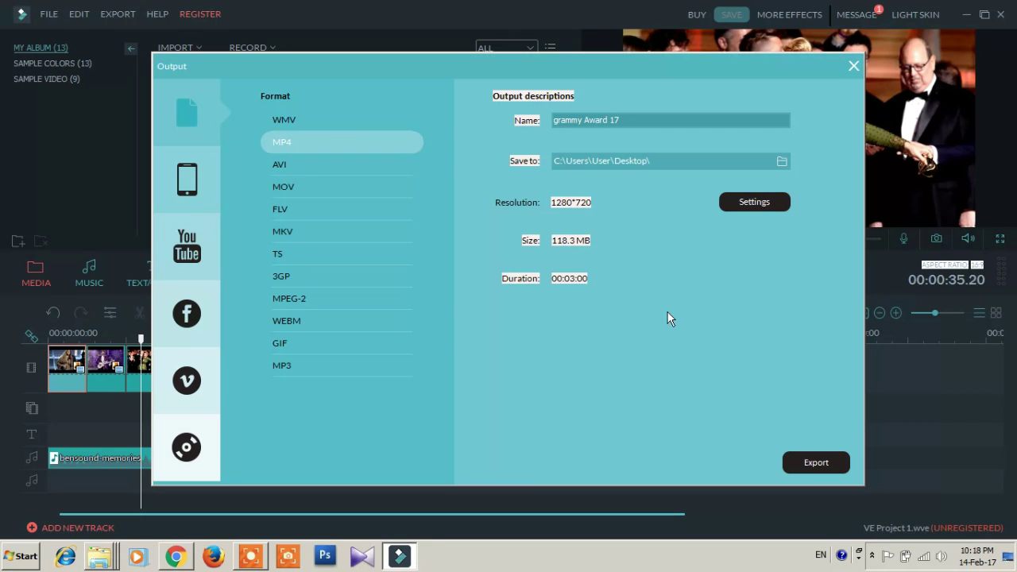
left_click(810, 466)
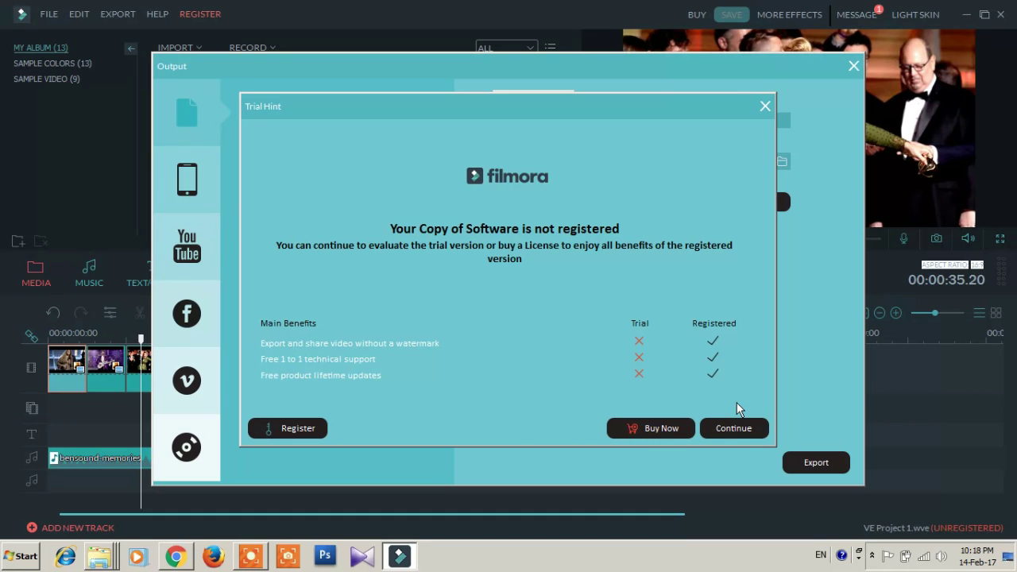
Continue with the trial version so the MP4 starts rendering.
left_click(739, 431)
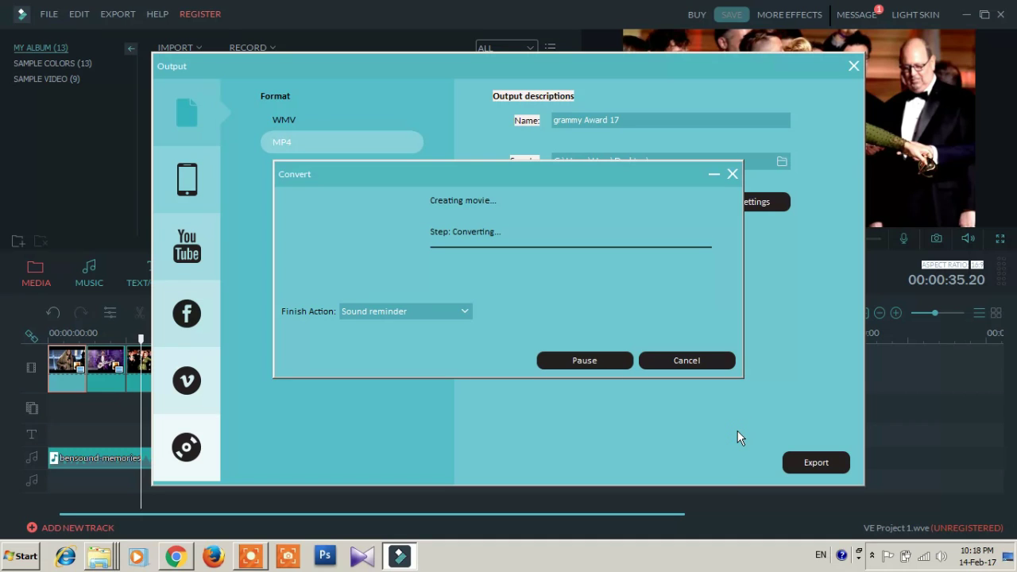